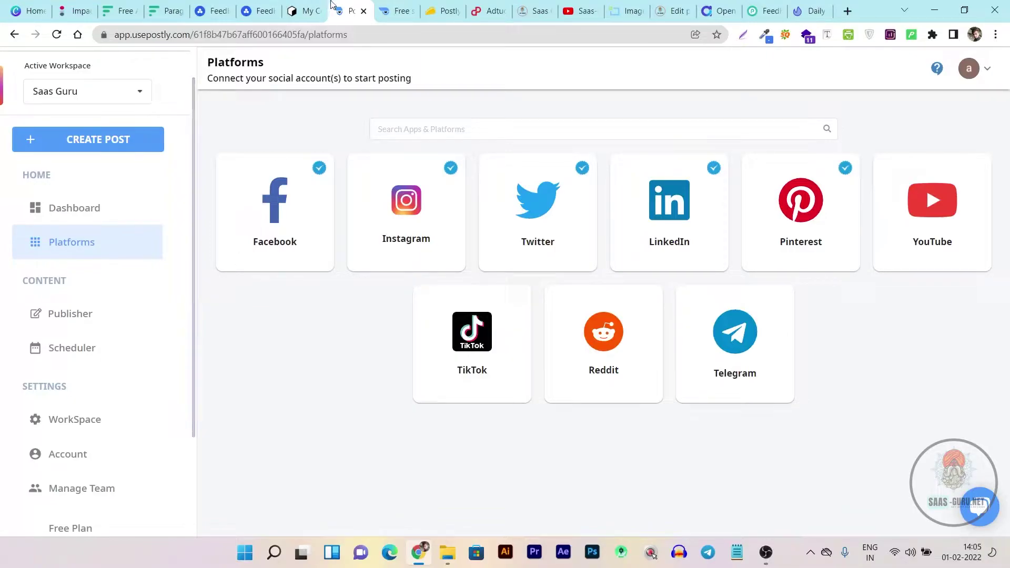
- Switch from Postly via Ocoya to the FeedHive dashboard, showing 0 scheduled posts and 0 / 9 slots
click(300, 8)
click(259, 6)
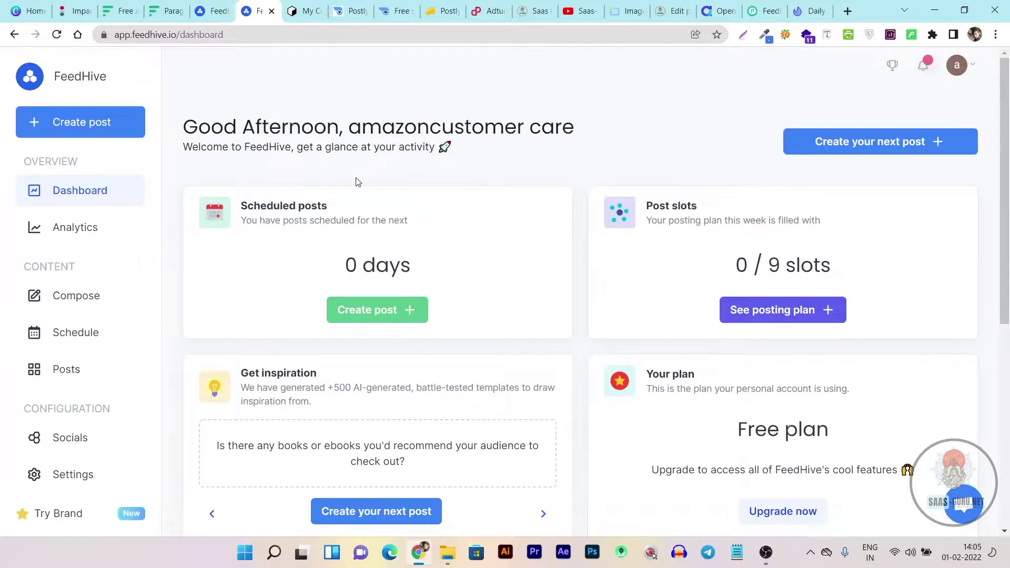
- Bring up AppSumo's Postly deal page with its $69.00 lifetime offer
click(441, 10)
click(330, 183)
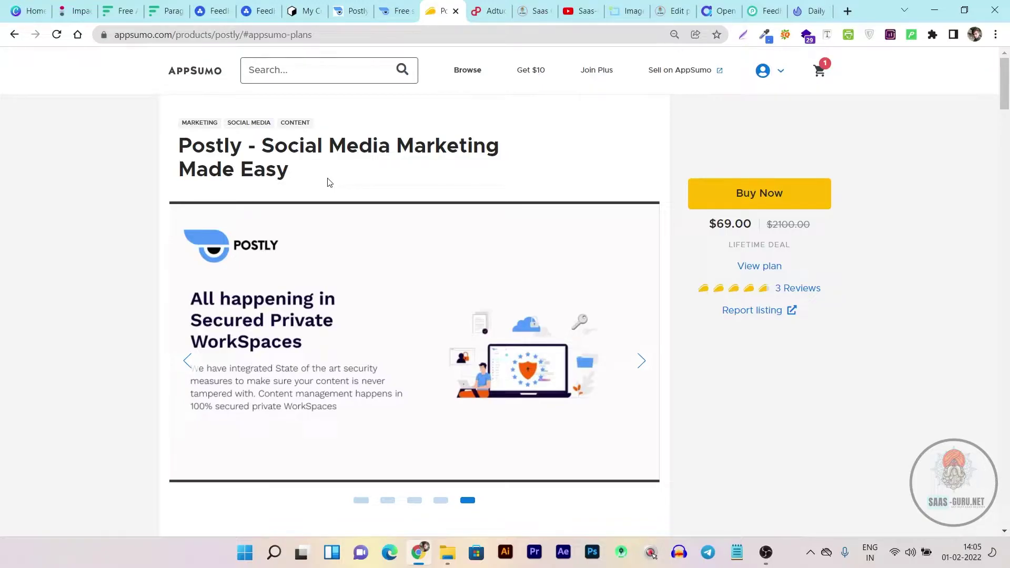
- Glance back at Postly, then open the deal's plan details: 2 Workspaces, 10 accounts, 500 posts monthly
click(349, 10)
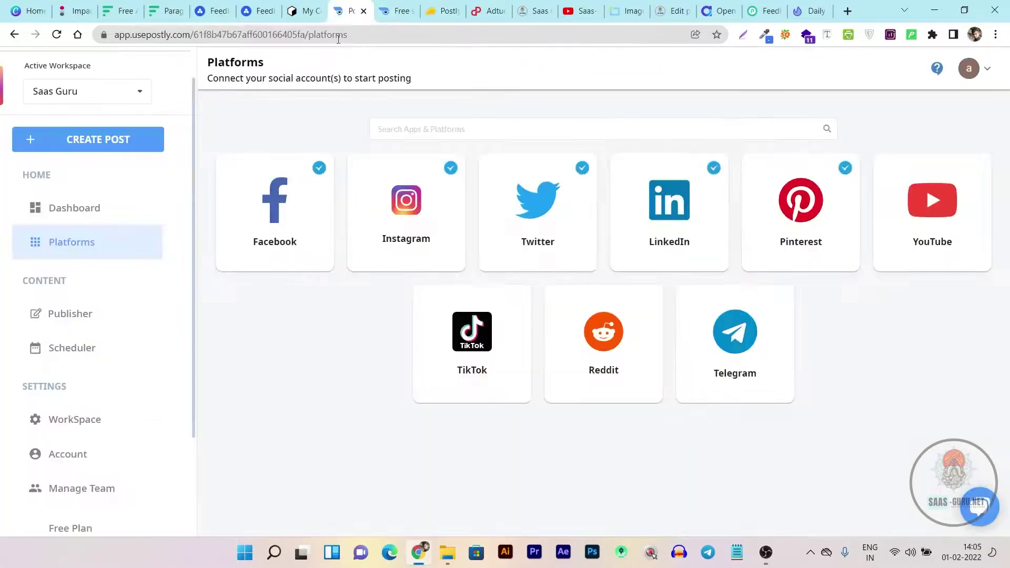
click(442, 11)
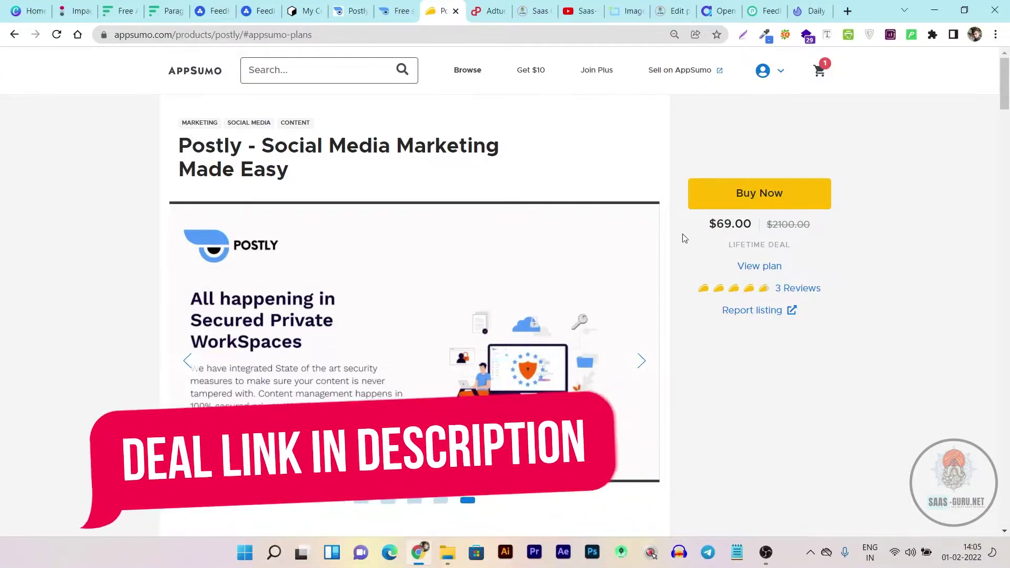
click(768, 268)
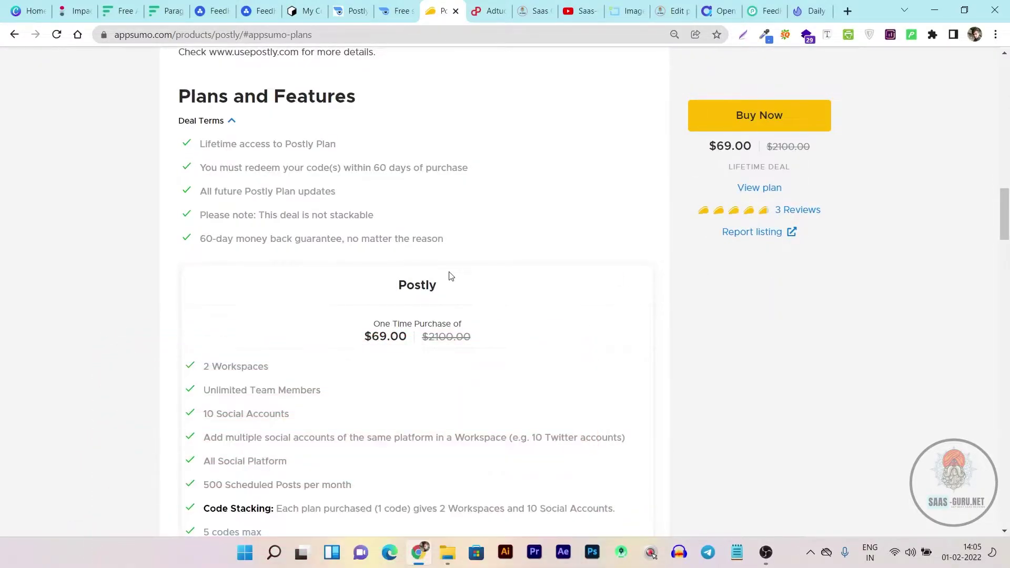
scroll(450, 294, down, 1)
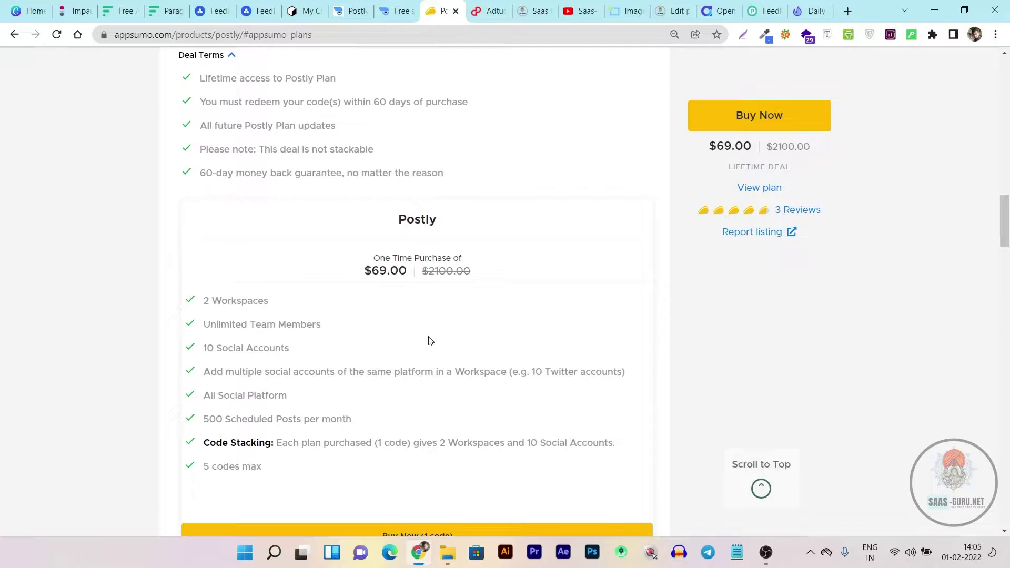
scroll(429, 341, up, 2)
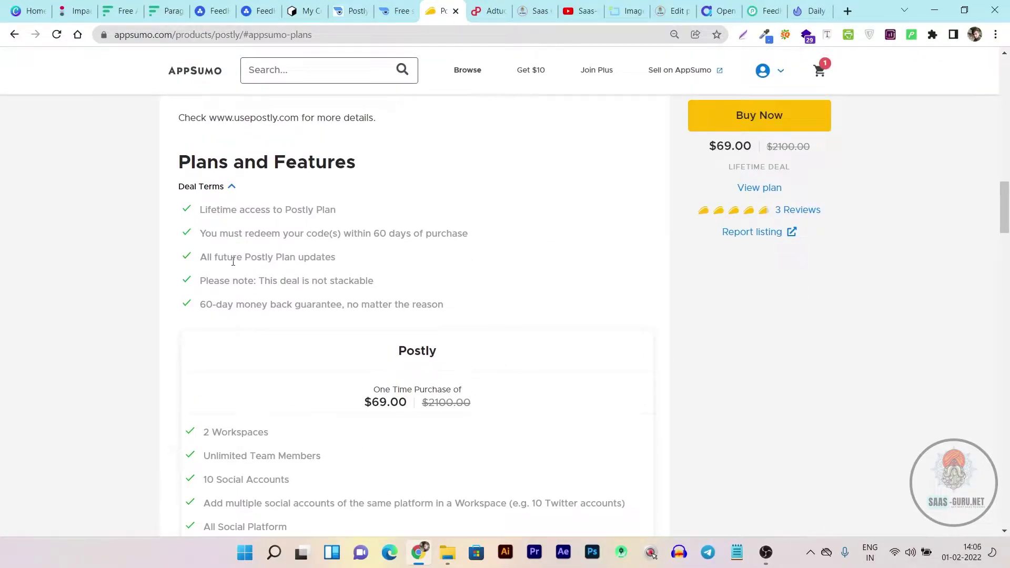
scroll(367, 263, down, 2)
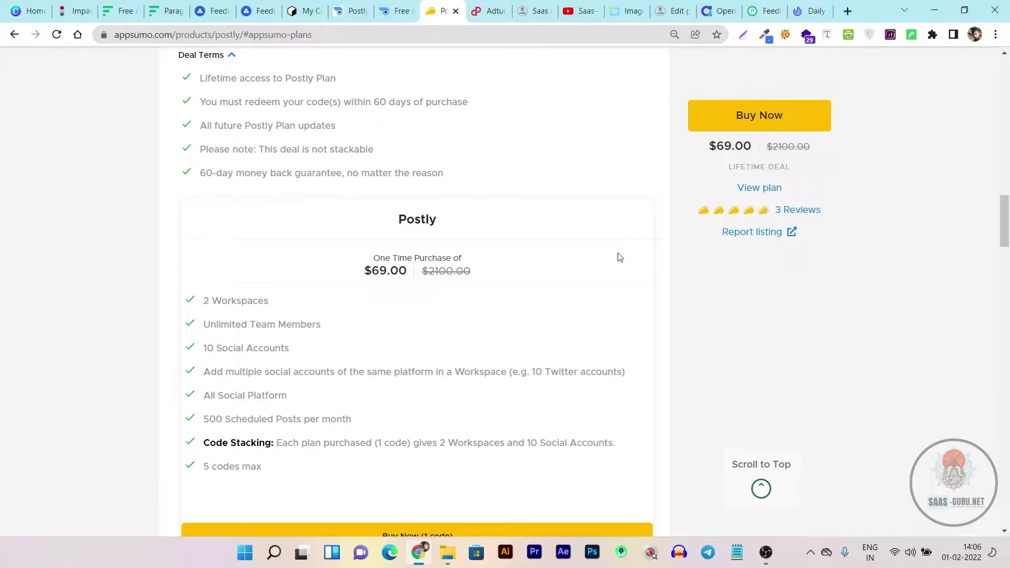
scroll(614, 259, down, 1)
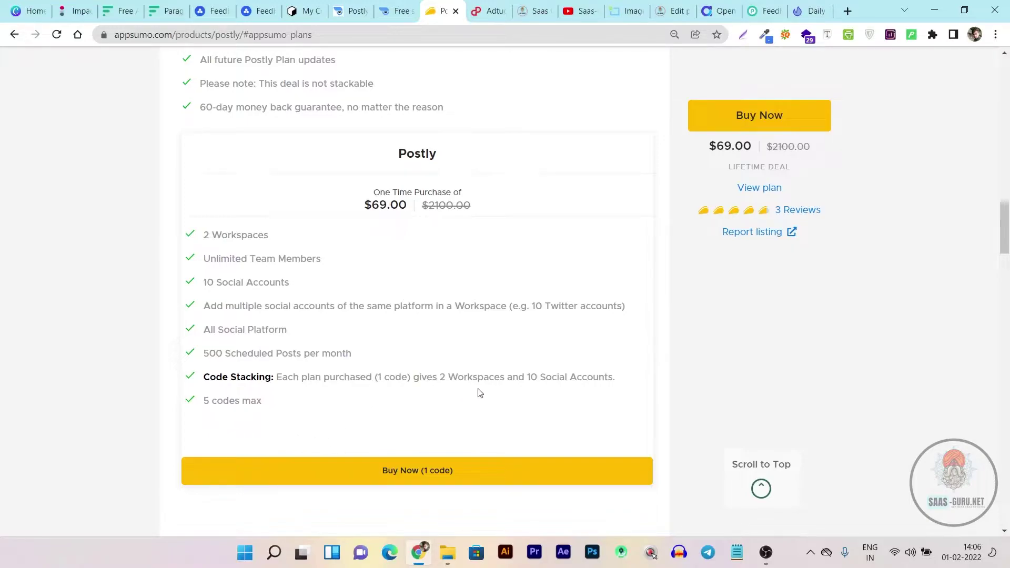
drag(320, 287, 205, 284)
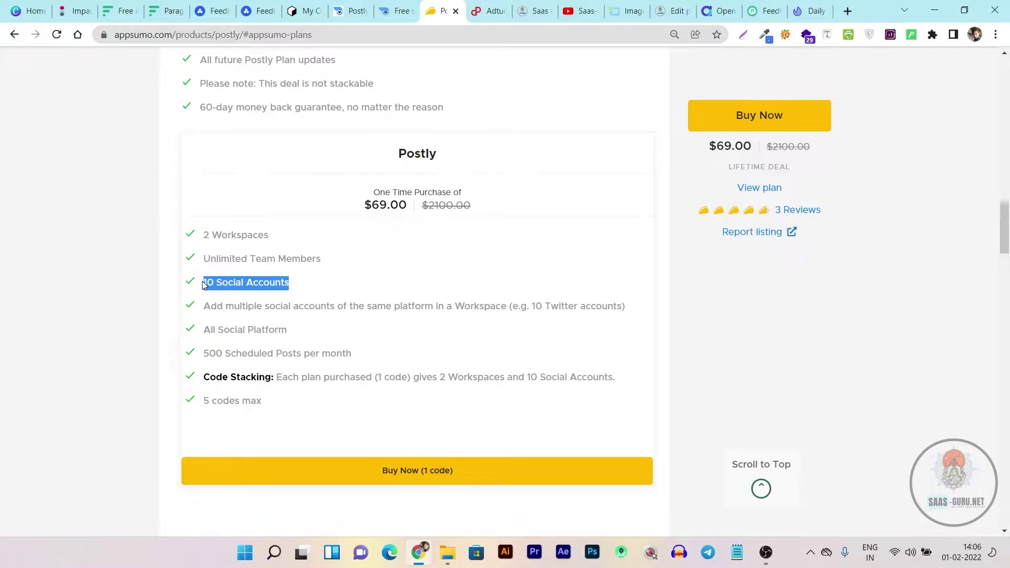
click(325, 284)
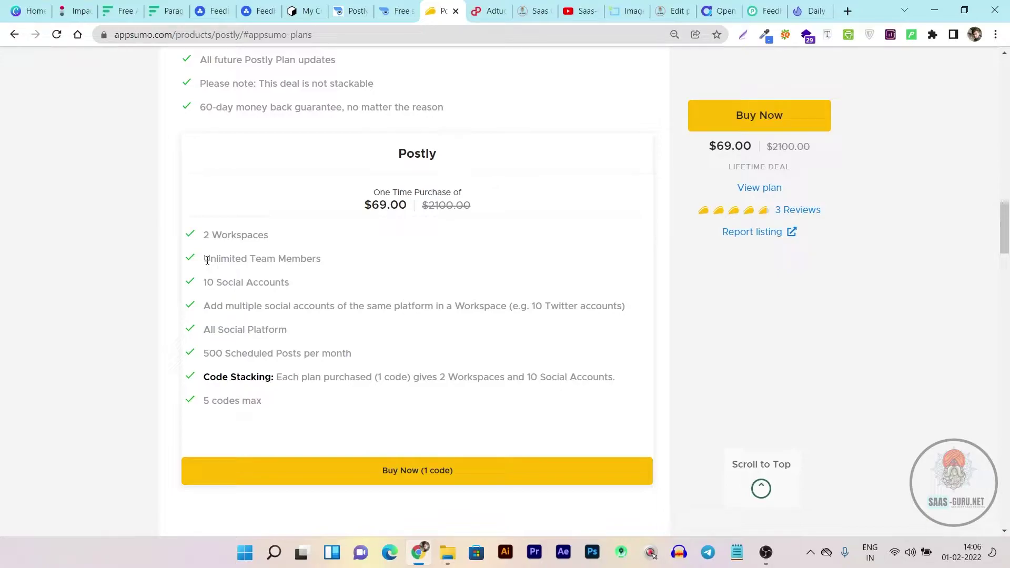
drag(207, 260, 326, 265)
- Highlight the deal's 500 Scheduled Posts per month allowance in the plan features
click(326, 265)
scroll(351, 307, up, 1)
scroll(352, 308, down, 1)
scroll(458, 336, up, 1)
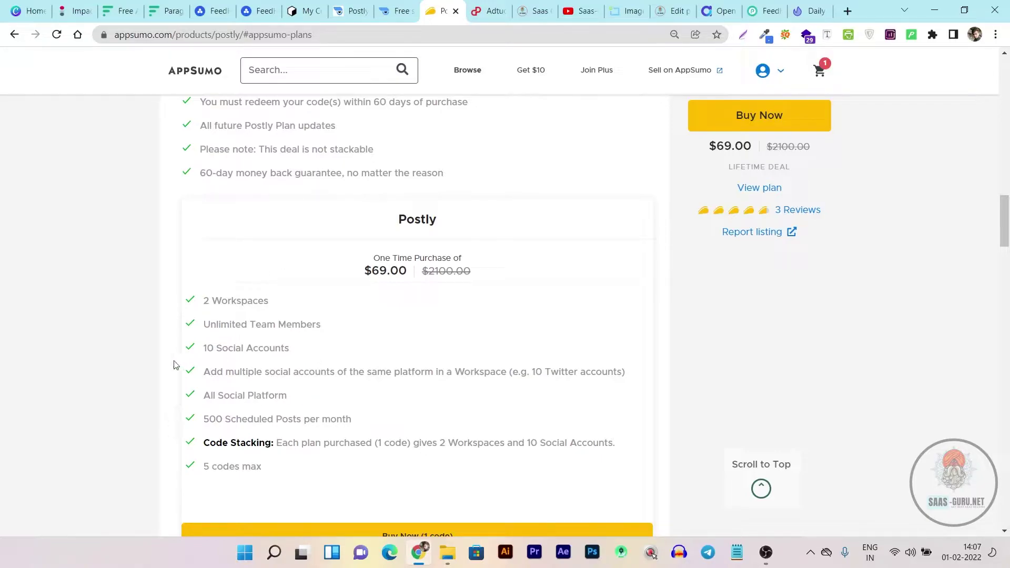
scroll(286, 372, down, 1)
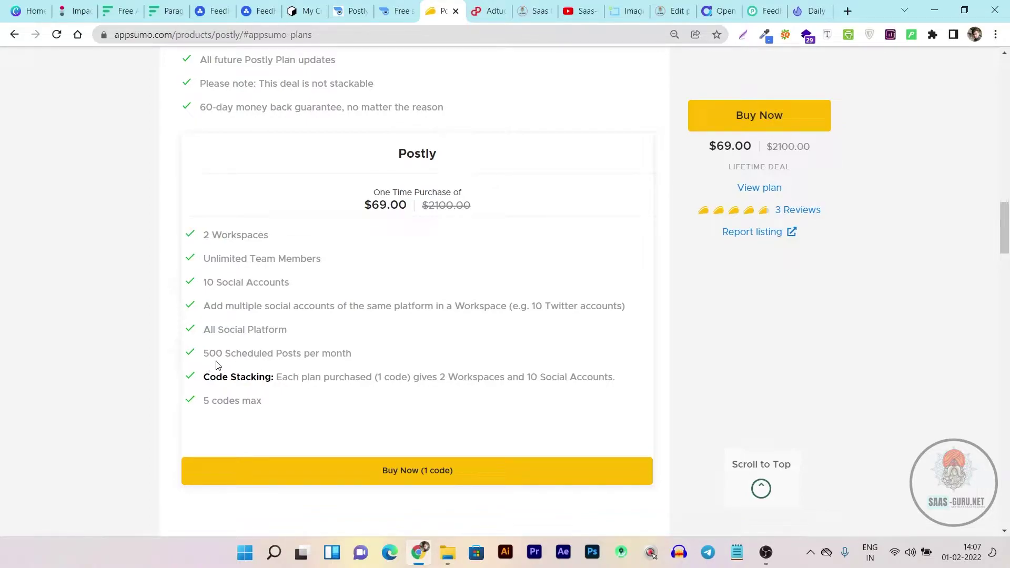
drag(203, 354, 336, 356)
click(369, 361)
drag(225, 356, 199, 357)
click(221, 361)
- Scroll back to the top of the deal page showing the $69.00 lifetime price
scroll(473, 353, up, 2)
scroll(561, 369, up, 3)
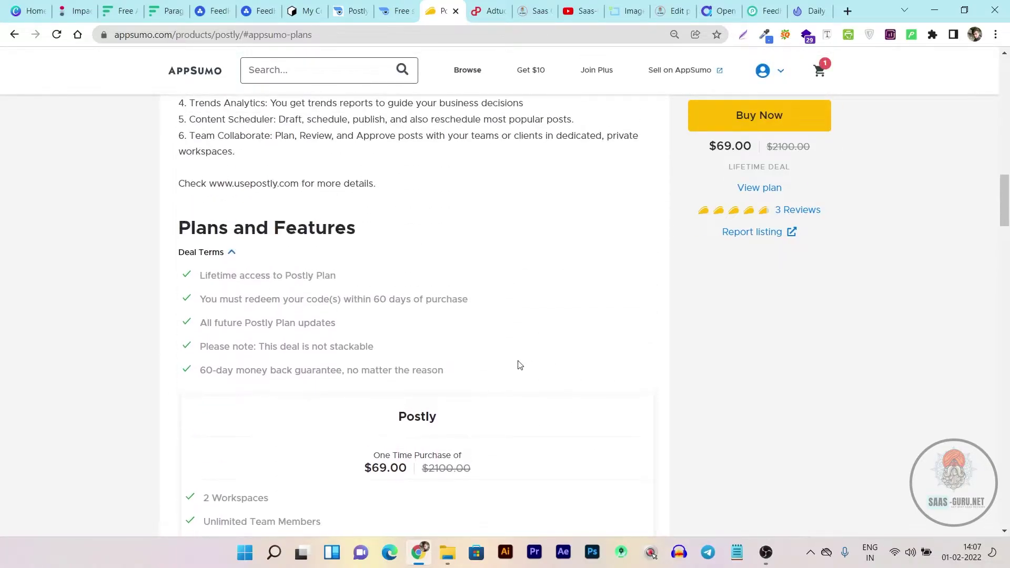
scroll(424, 299, up, 4)
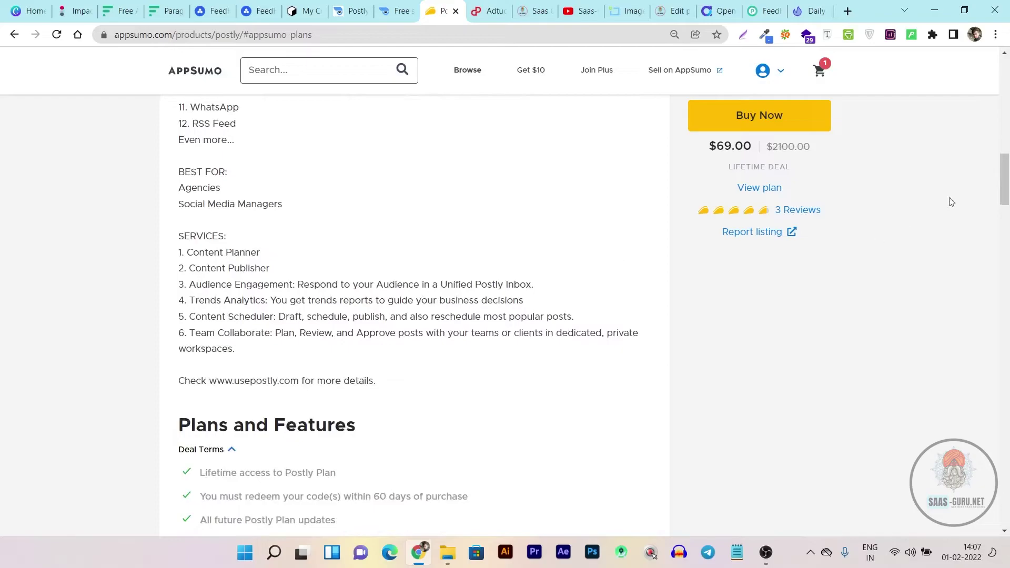
drag(1005, 189, 1007, 104)
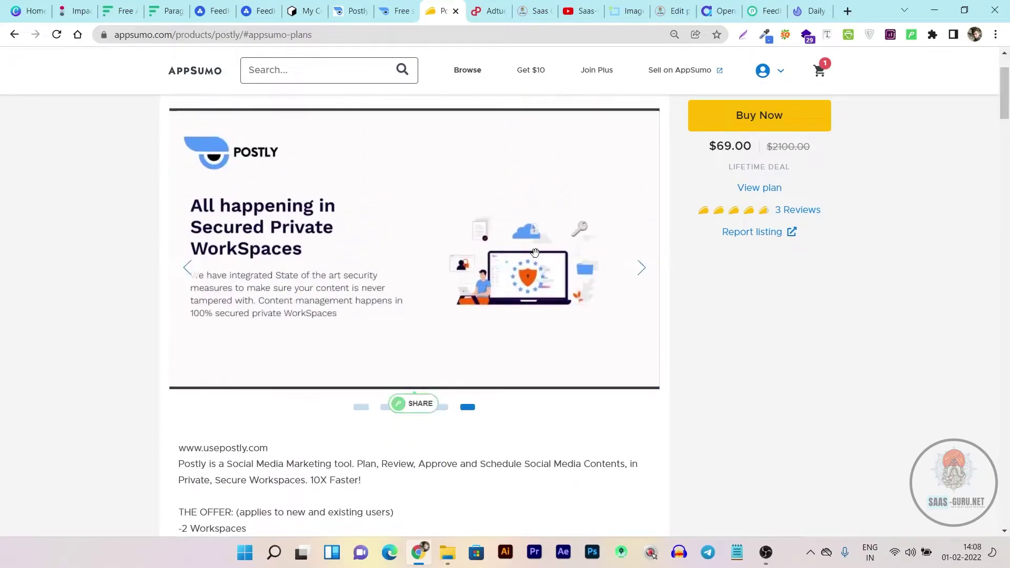
scroll(334, 301, up, 2)
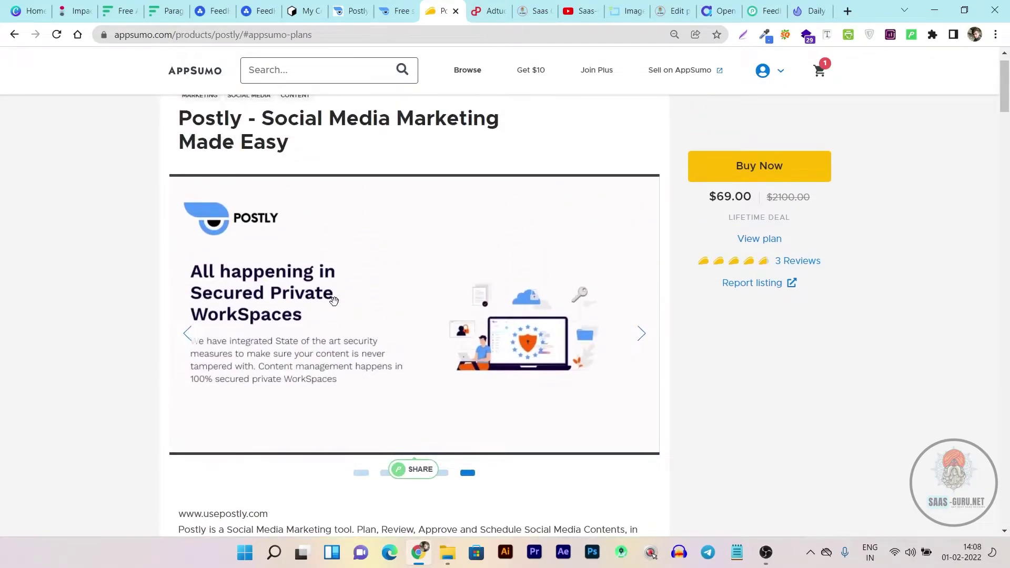
- Cycle through the FeedHive and Ocoya tabs back to Postly and open its Dashboard
click(263, 10)
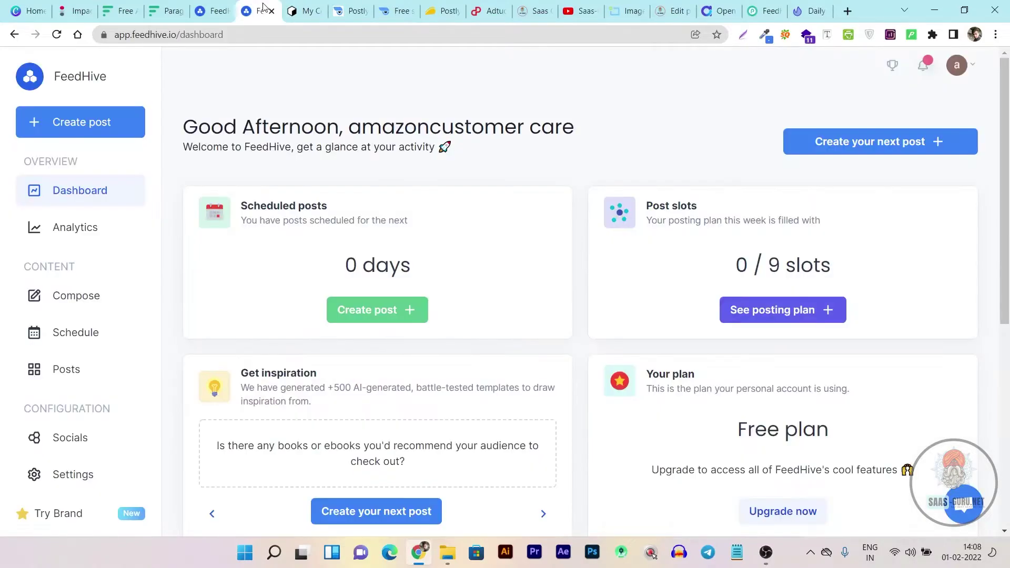
click(306, 10)
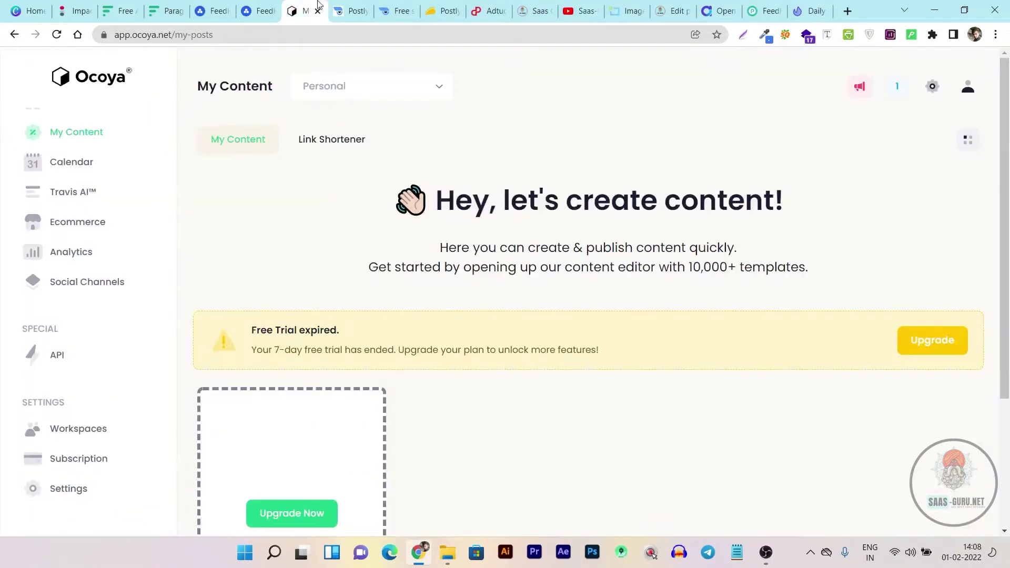
click(362, 6)
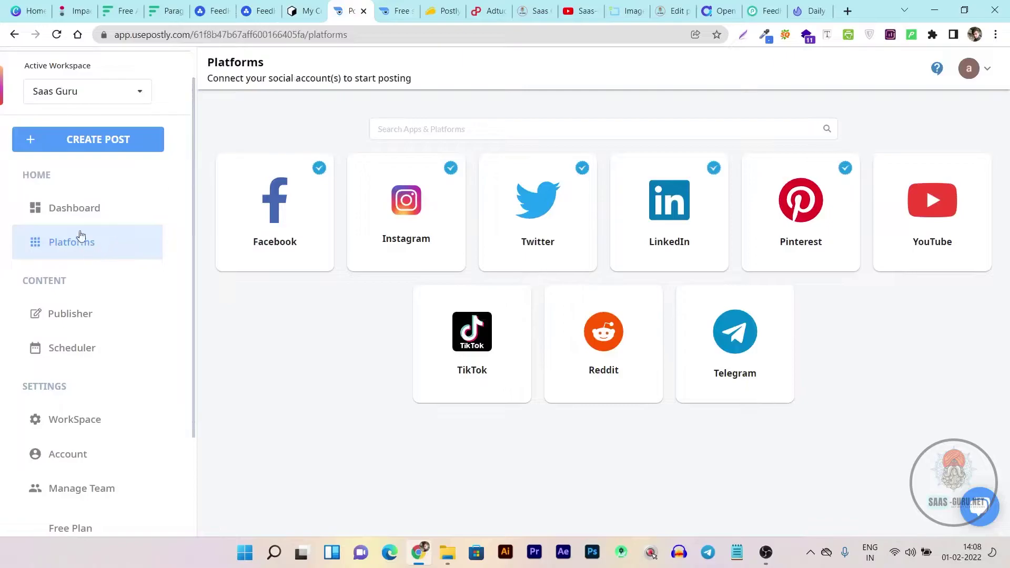
click(98, 210)
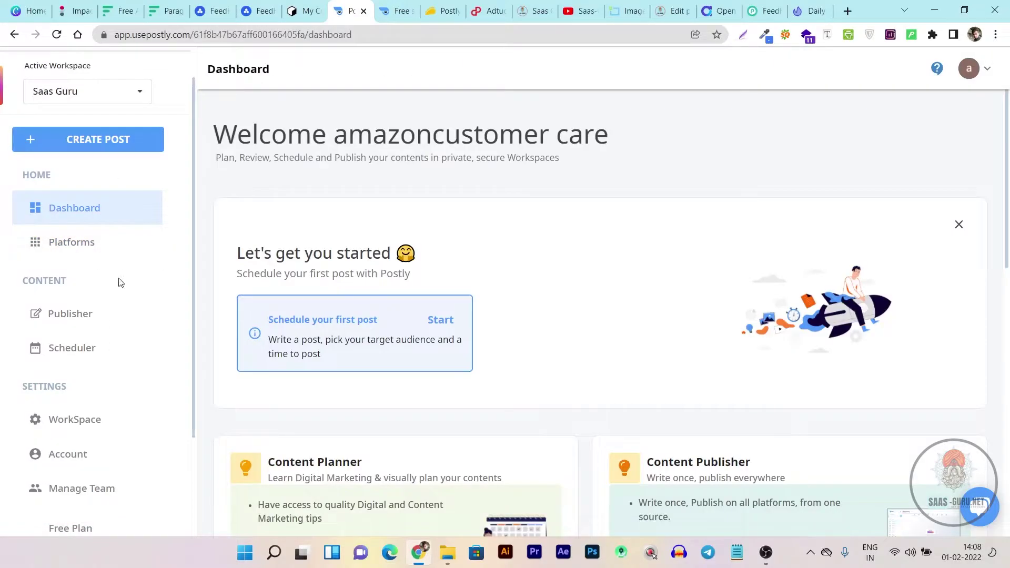
- Scroll through the Dashboard's planner, publisher, scheduler, audience engagement and trends analytics cards
scroll(129, 326, down, 3)
scroll(137, 414, up, 3)
scroll(501, 258, down, 6)
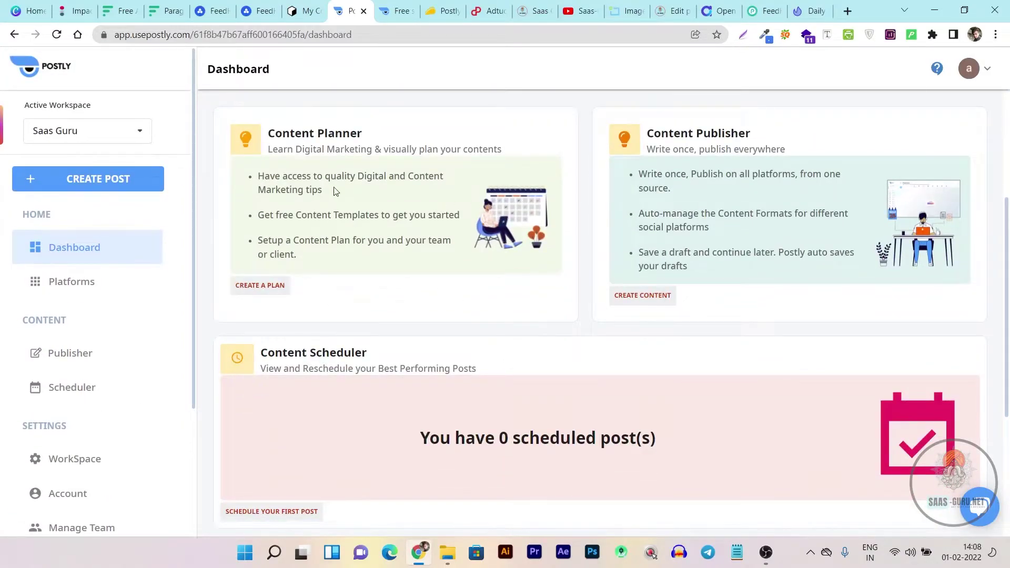
scroll(598, 316, up, 5)
scroll(376, 288, down, 3)
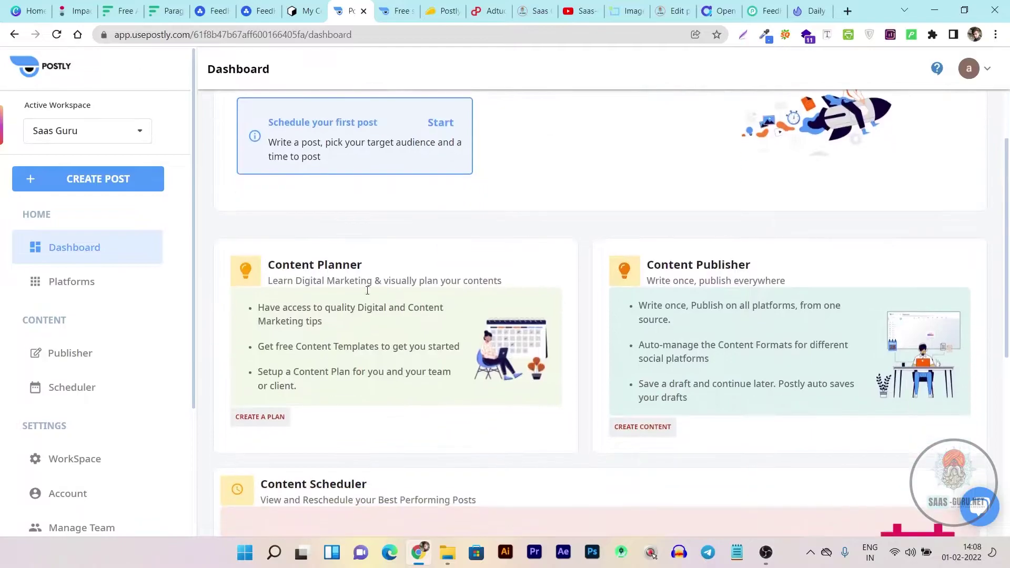
scroll(691, 279, down, 5)
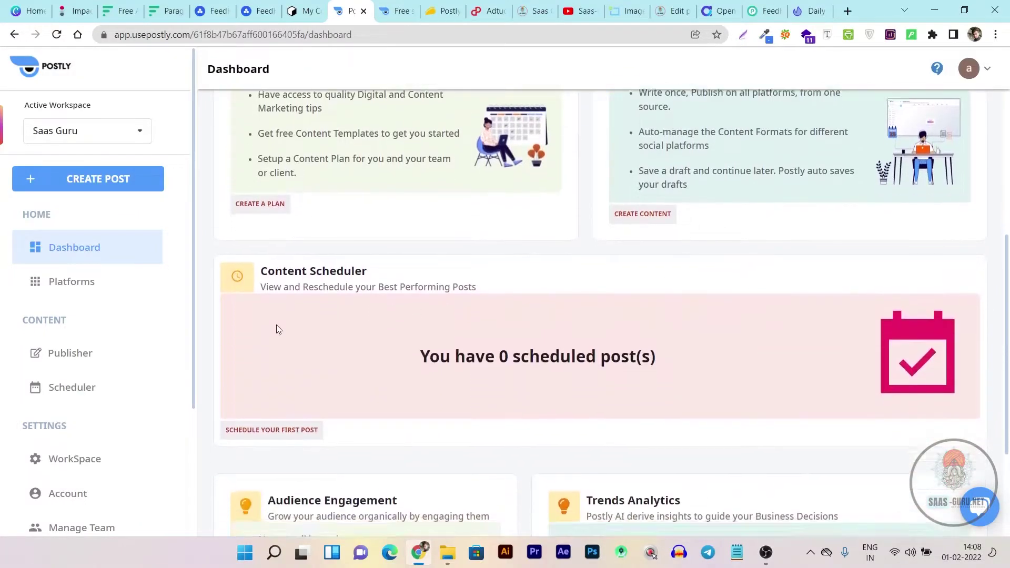
scroll(654, 392, up, 8)
scroll(685, 315, down, 3)
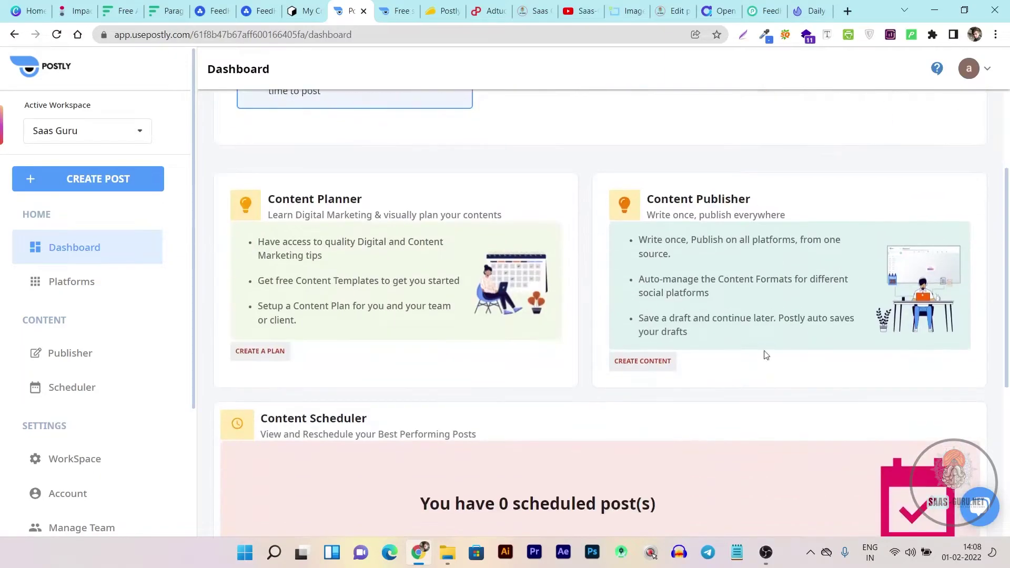
scroll(57, 295, down, 2)
scroll(454, 333, up, 3)
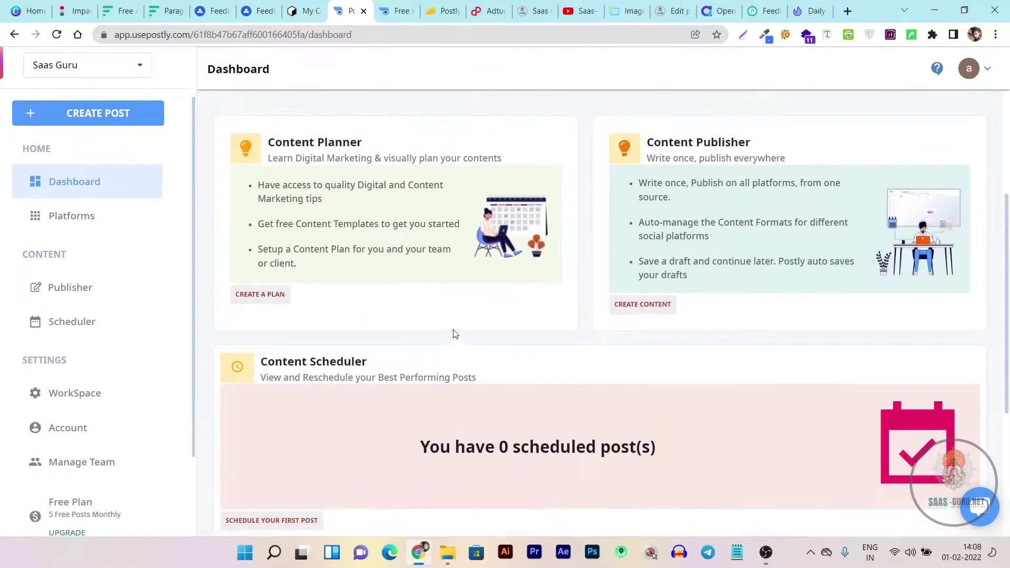
scroll(455, 334, up, 3)
scroll(349, 288, down, 4)
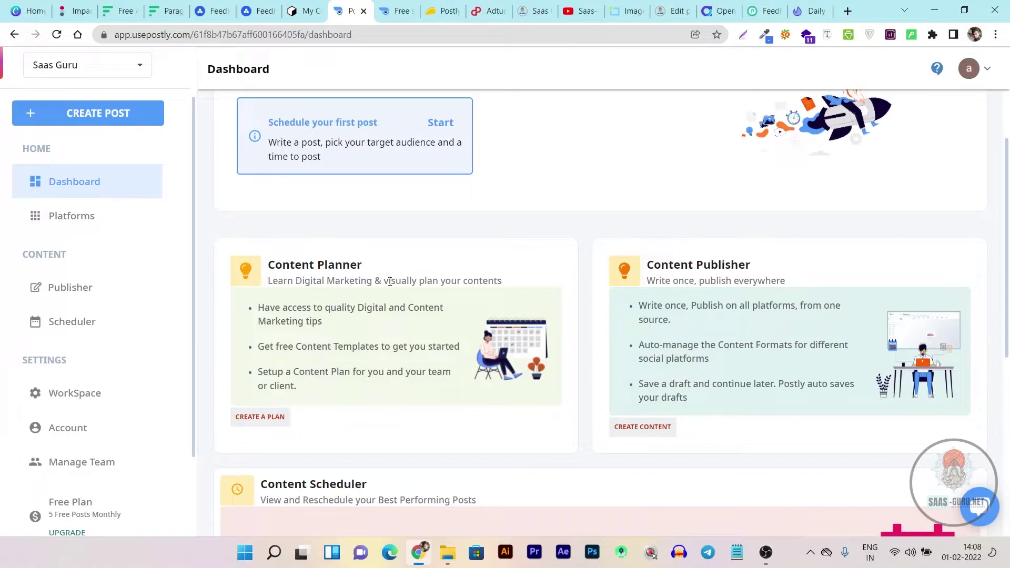
scroll(560, 283, down, 1)
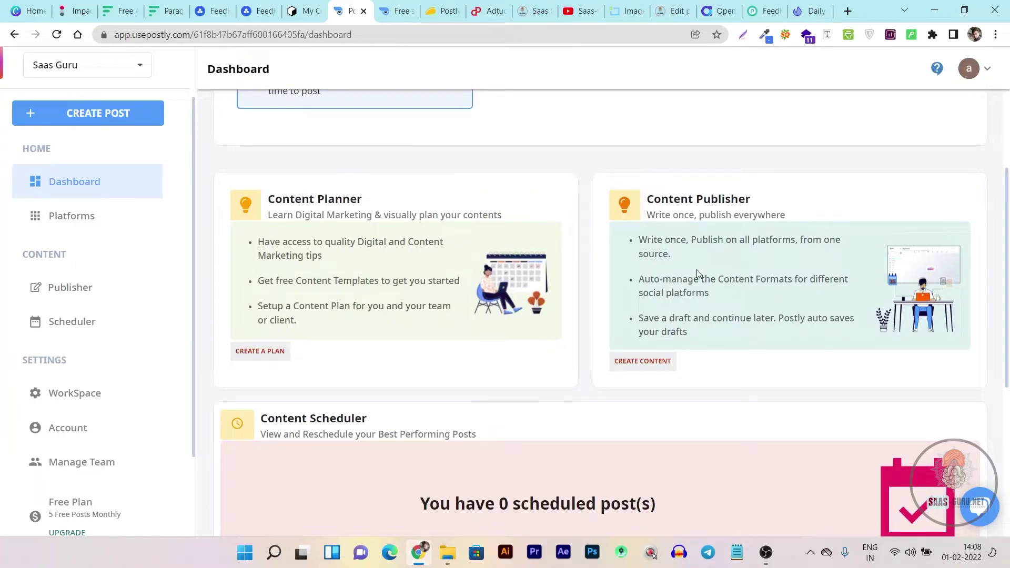
scroll(480, 342, down, 5)
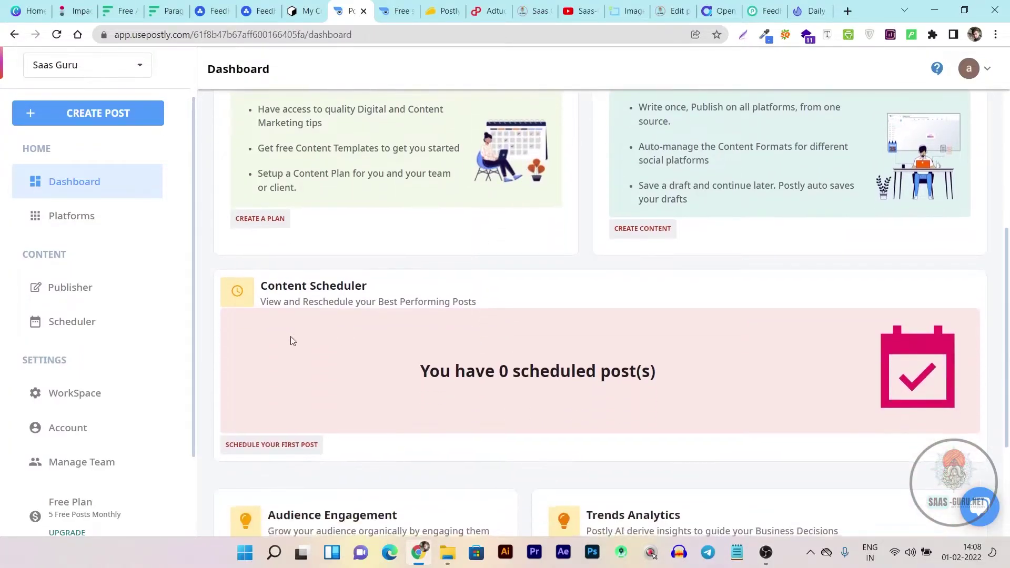
scroll(305, 221, up, 2)
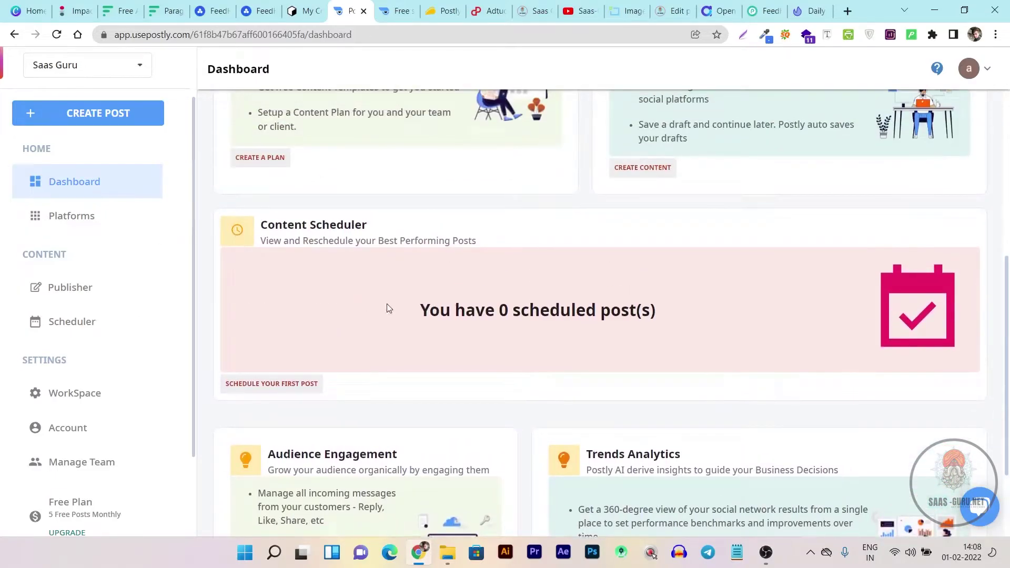
scroll(381, 302, up, 5)
scroll(342, 309, down, 5)
scroll(344, 309, down, 2)
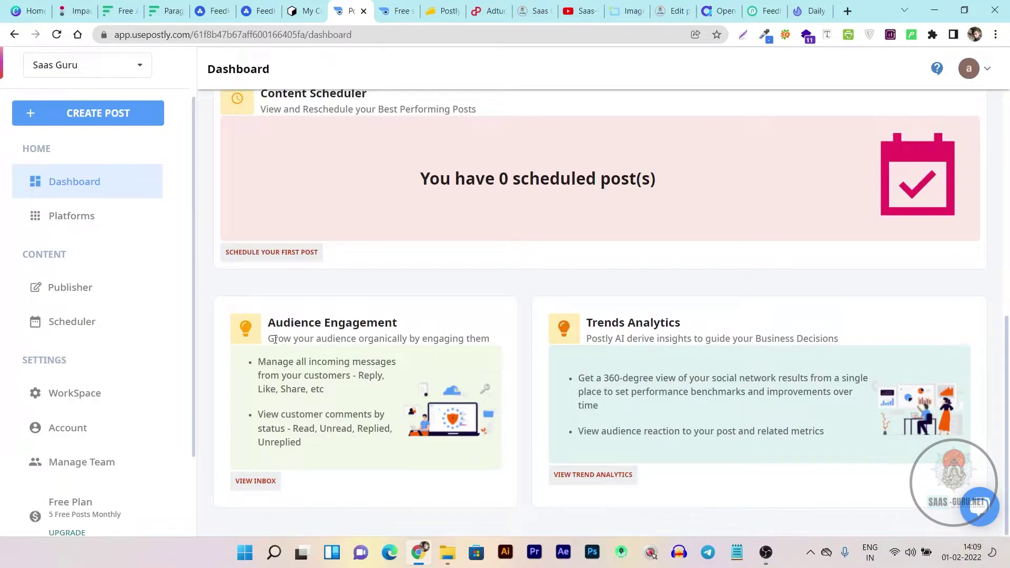
scroll(232, 267, up, 4)
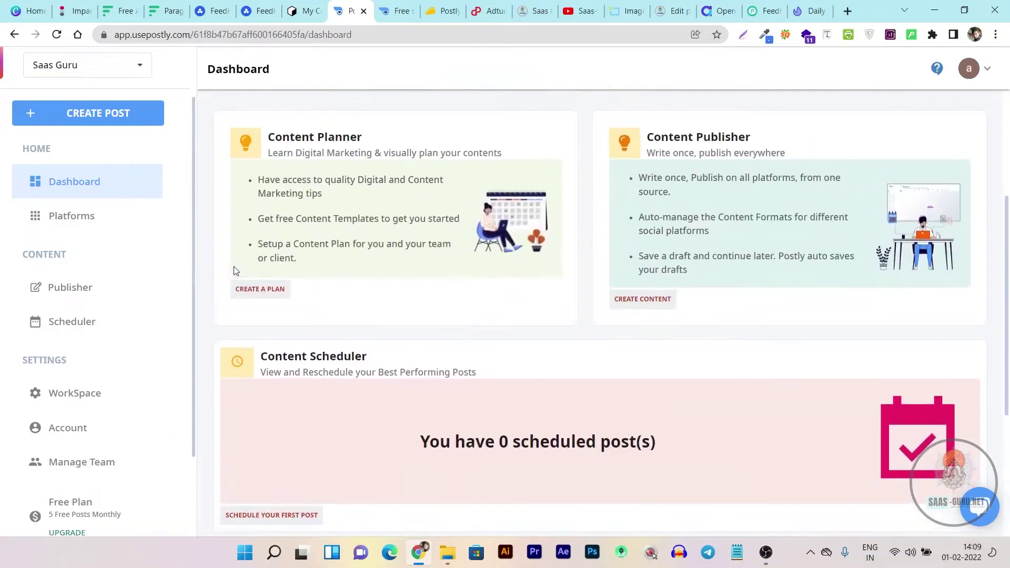
scroll(232, 268, down, 4)
scroll(366, 345, up, 4)
click(257, 10)
click(302, 8)
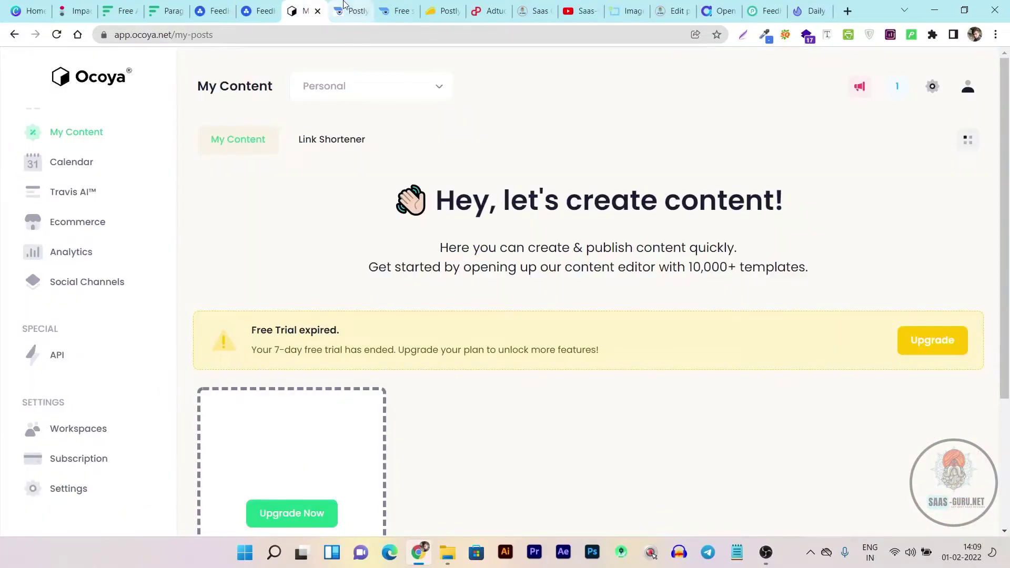
click(345, 12)
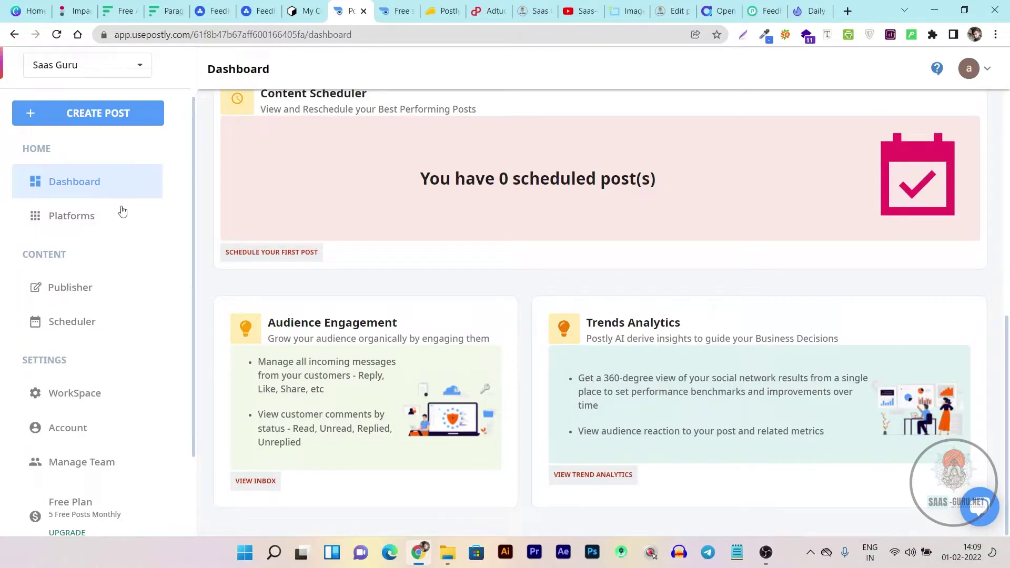
- Check the Active Workspace list, then open Postly's Platforms page of connectable networks
scroll(122, 211, up, 2)
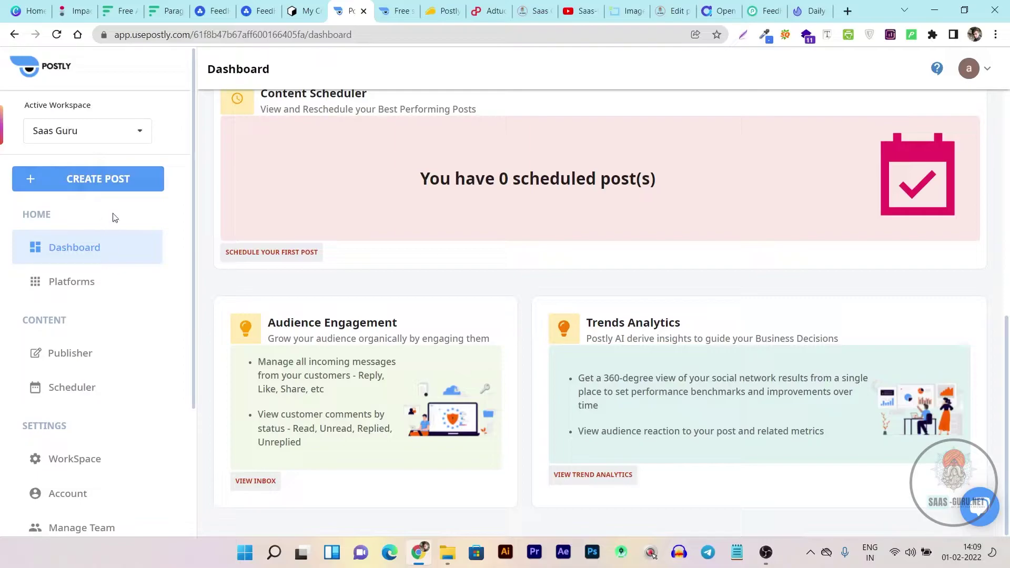
click(104, 138)
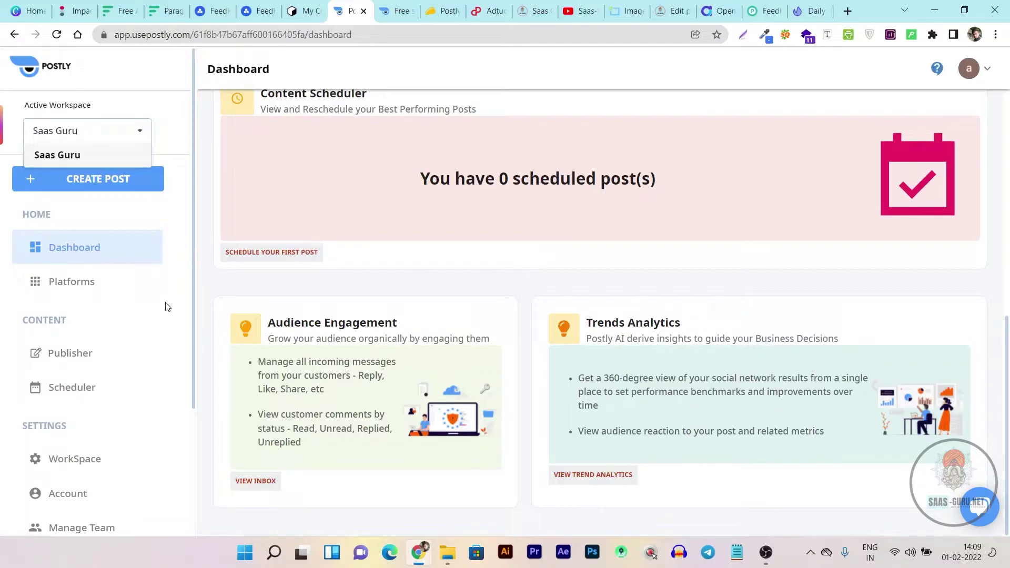
click(56, 284)
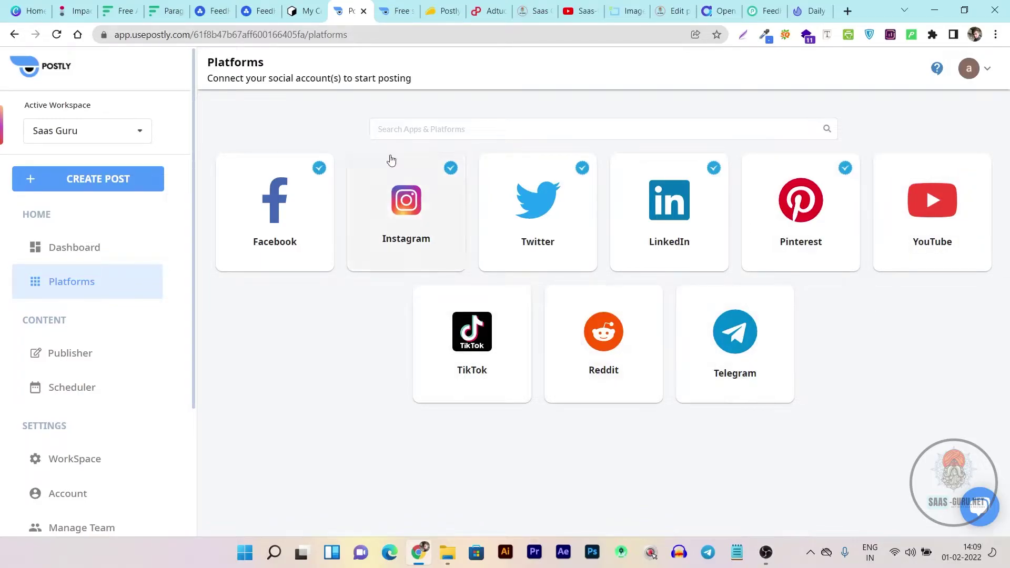
click(258, 11)
- Browse Ocoya's Social Channels, where only Facebook Pages and LinkedIn are connected, then return to Postly
click(304, 6)
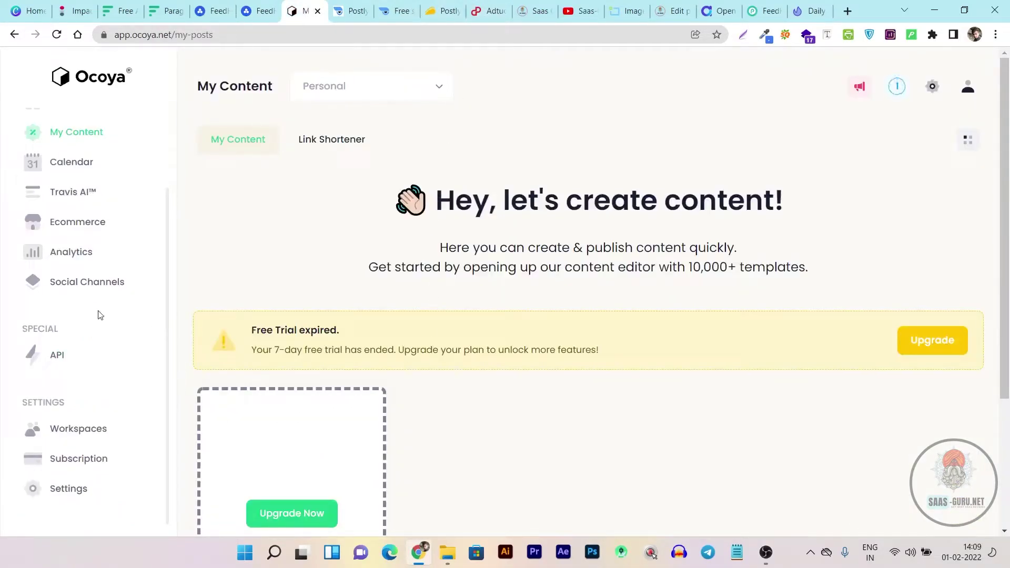
scroll(86, 445, down, 1)
scroll(183, 333, up, 1)
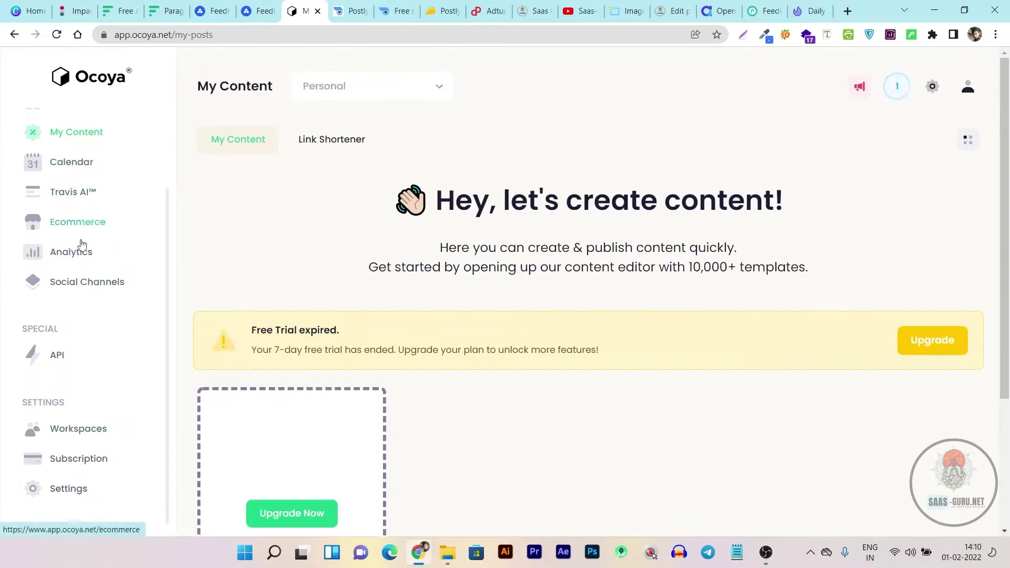
click(90, 287)
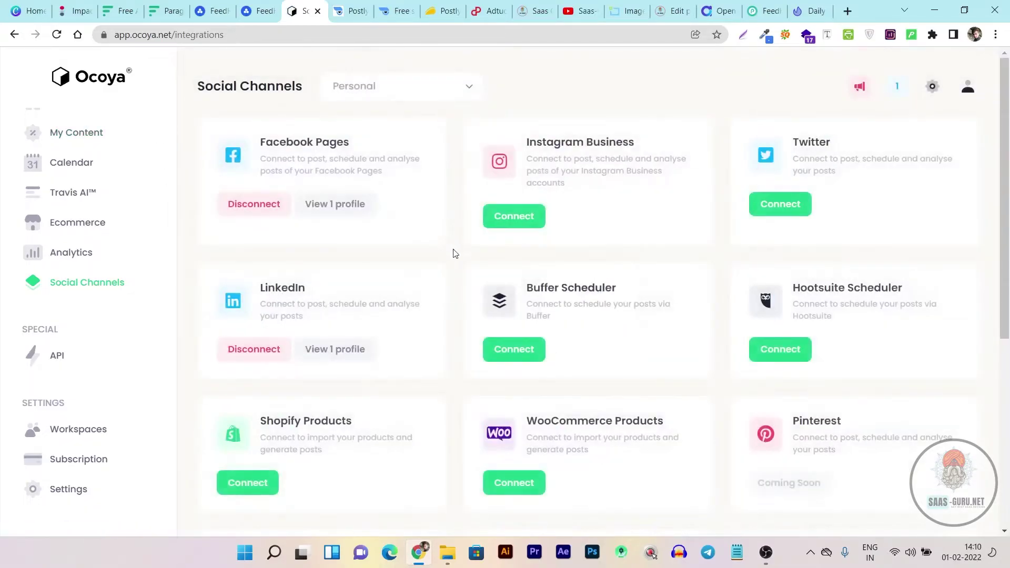
scroll(457, 281, down, 3)
scroll(309, 281, down, 2)
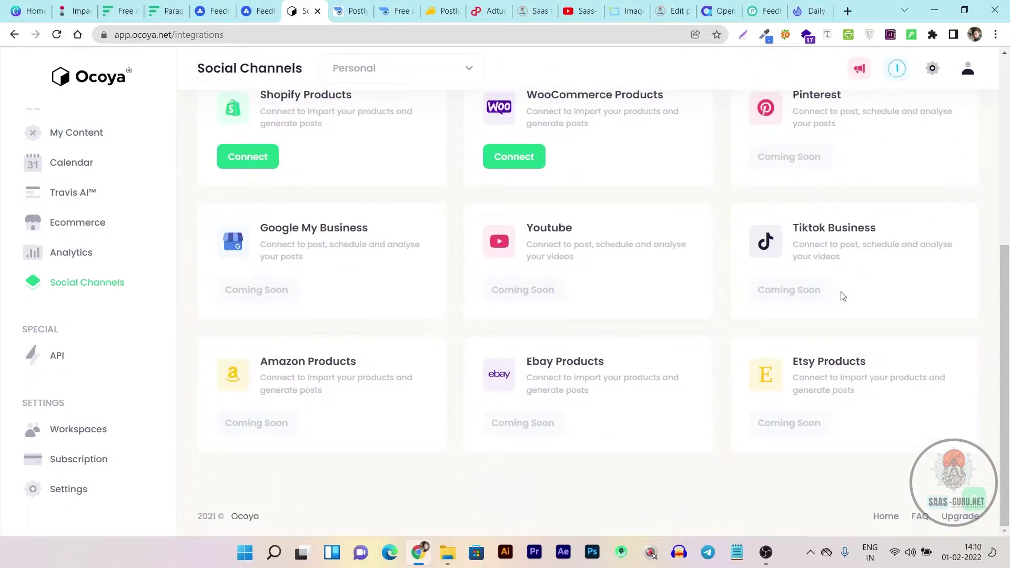
scroll(473, 327, up, 6)
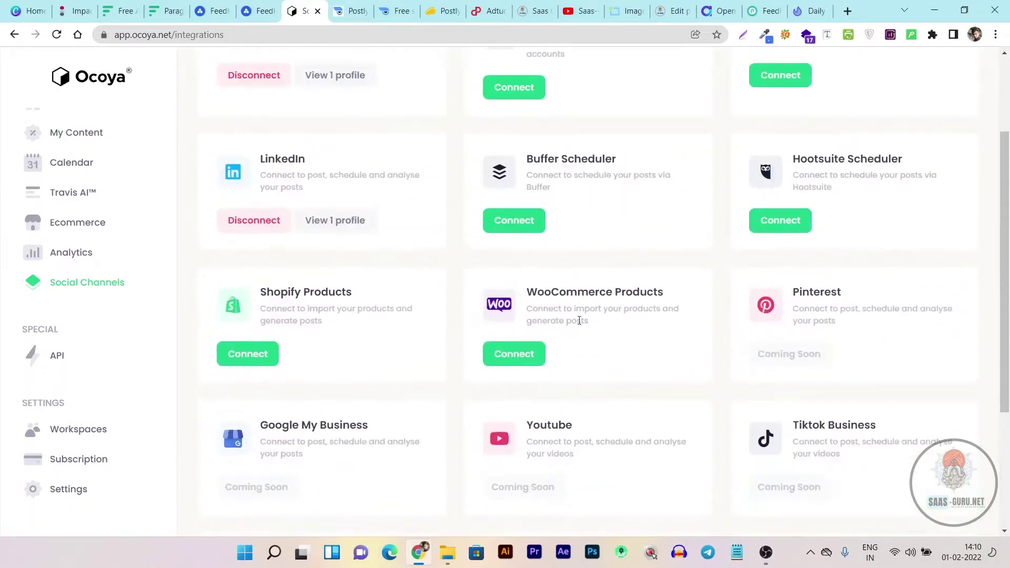
click(351, 8)
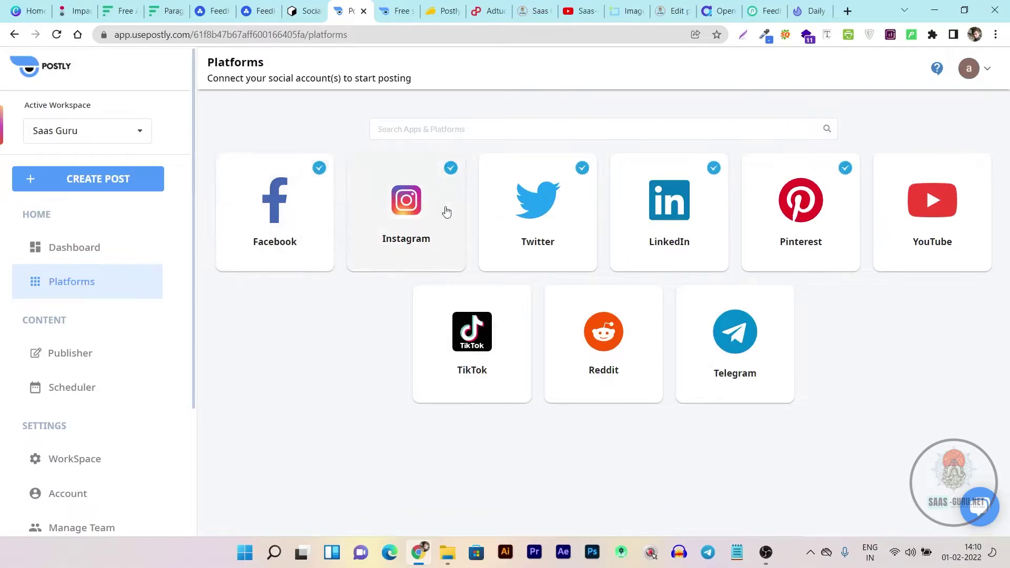
- Connect a Reddit account by authorizing Postly on Reddit, then return to the Platforms list
click(601, 360)
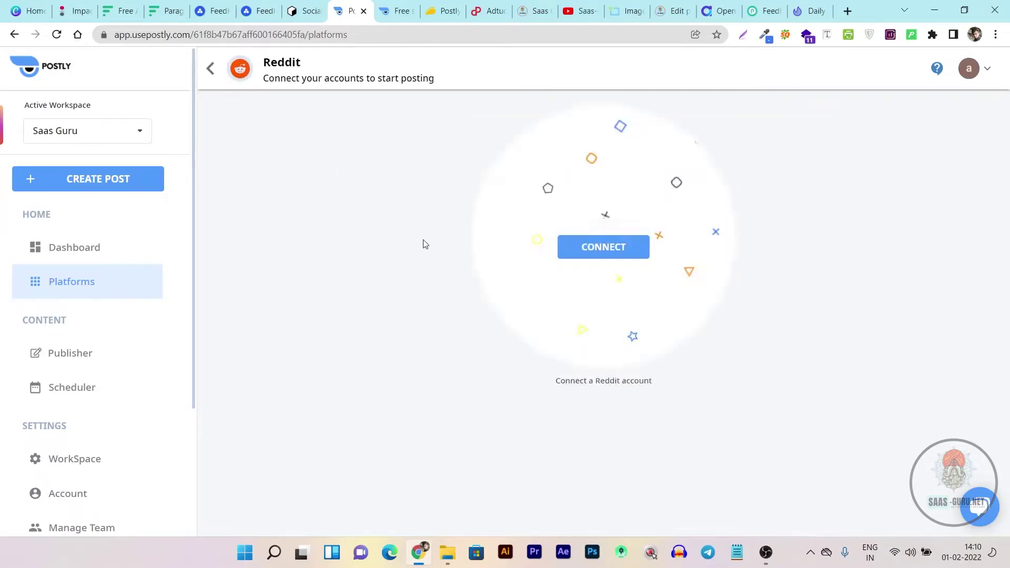
click(616, 249)
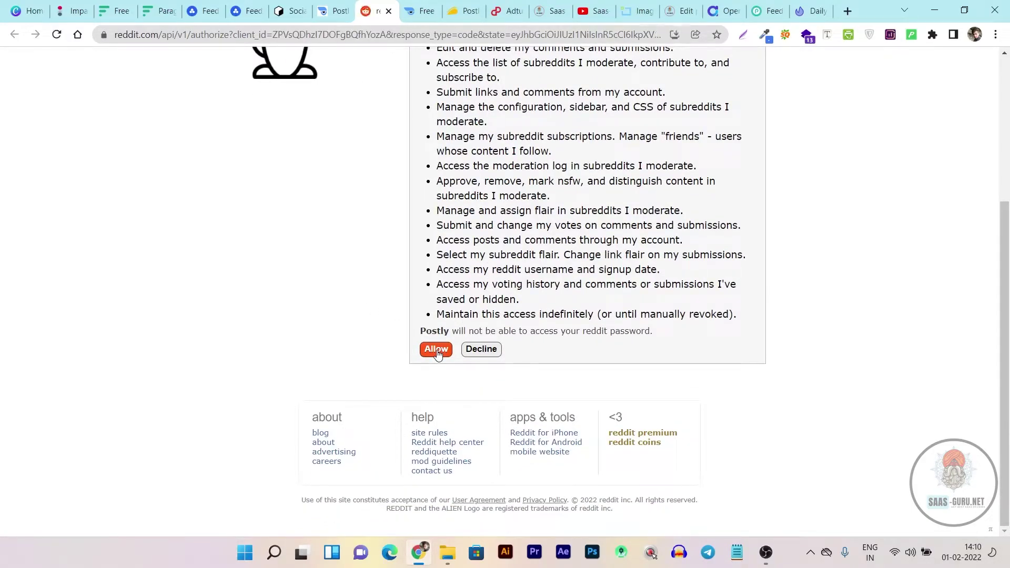
click(436, 350)
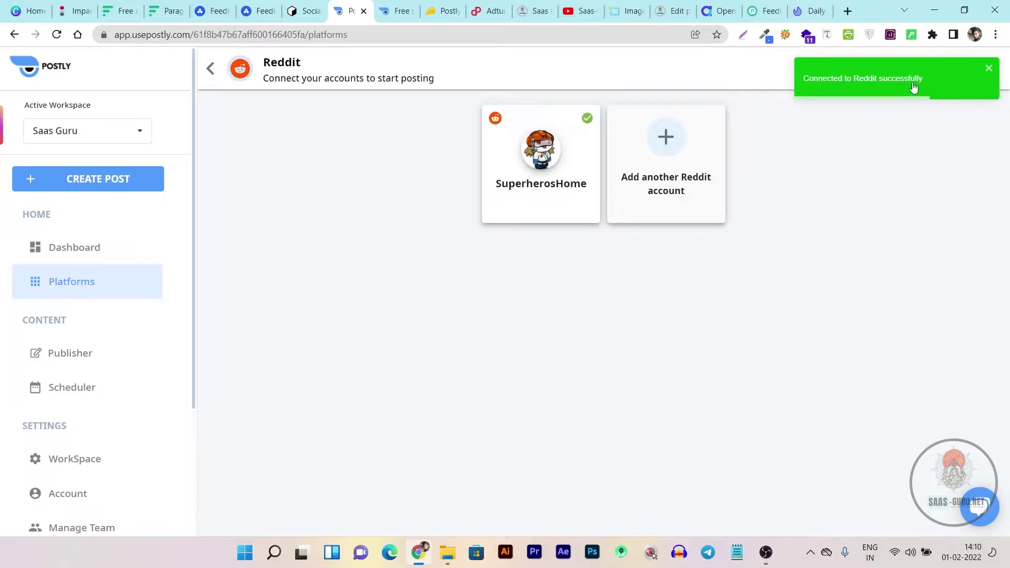
click(78, 286)
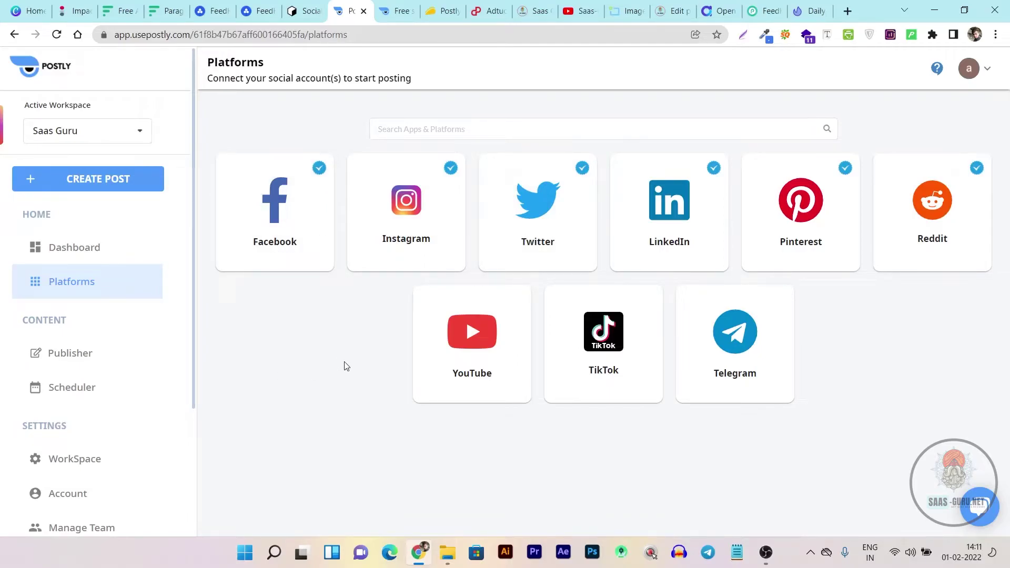
- Open the post composer and delete the existing draft text
click(78, 359)
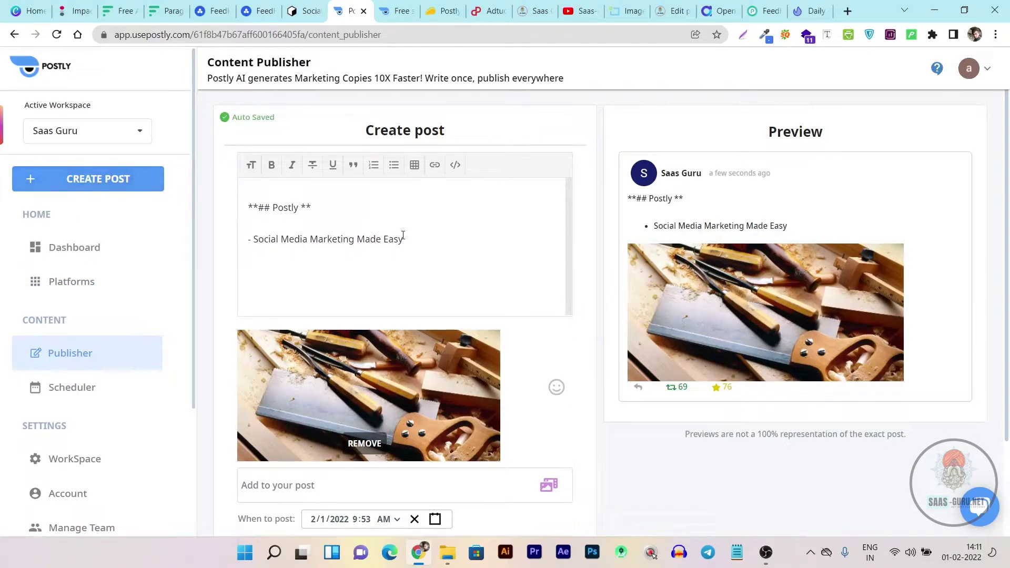
scroll(391, 254, down, 1)
scroll(605, 318, down, 1)
scroll(707, 330, up, 3)
click(325, 225)
drag(435, 253, 232, 203)
click(235, 204)
key(ctrl+a)
key(BackSpace)
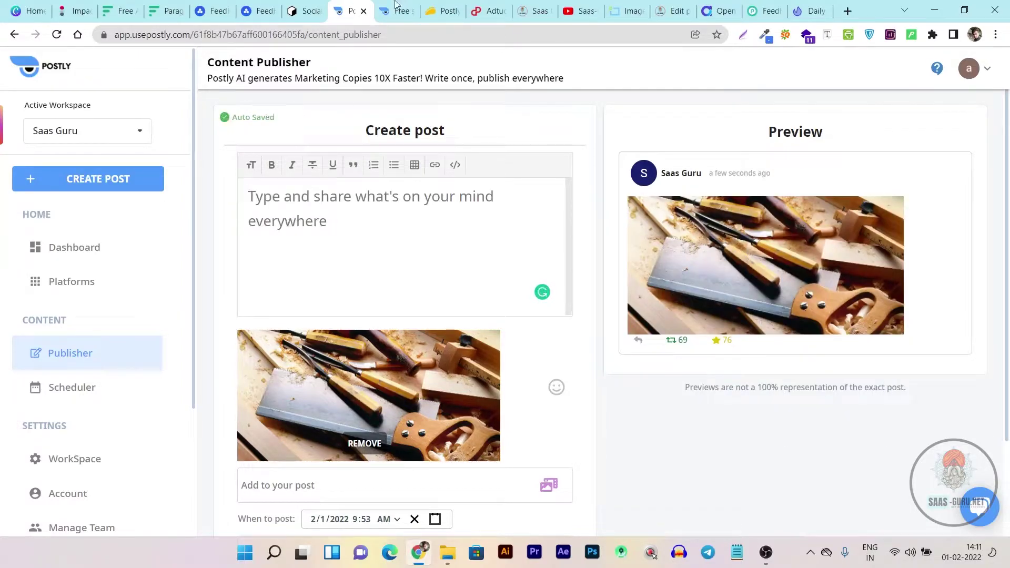
- Copy Postly's description paragraph from the AppSumo deal page and paste it into the post
click(443, 8)
scroll(198, 279, down, 5)
drag(179, 204, 367, 231)
key(ctrl+c)
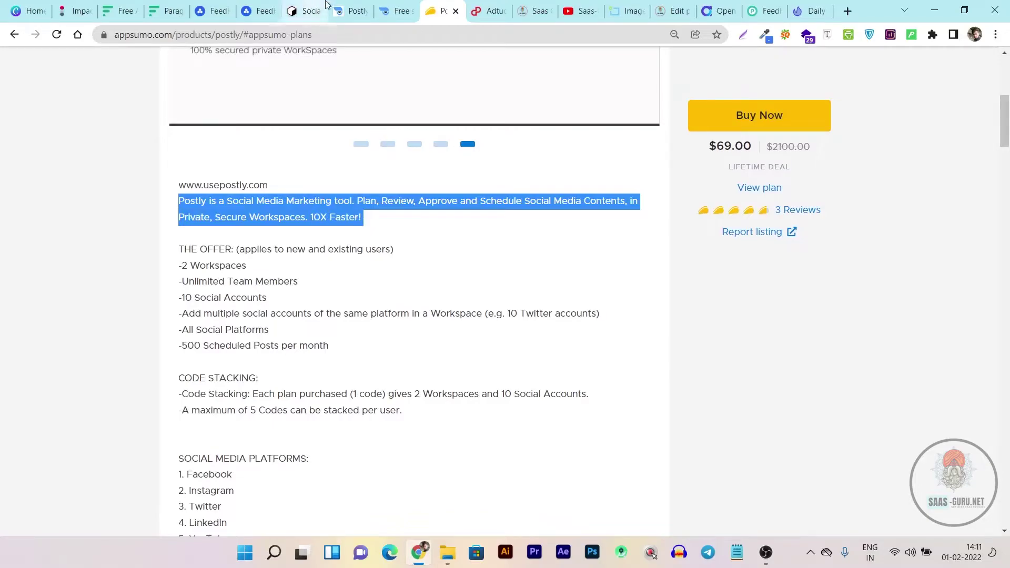
click(351, 10)
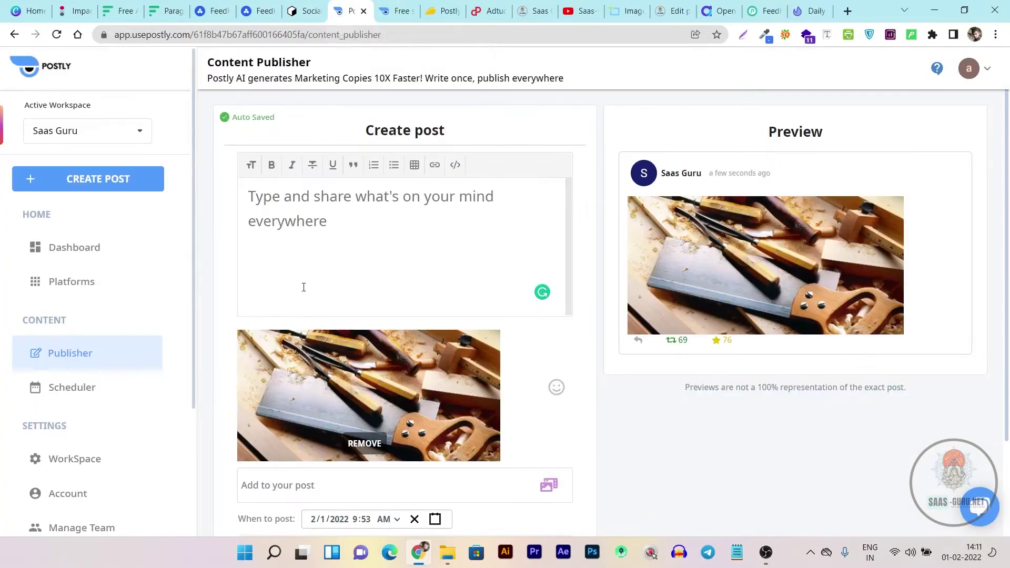
key(ctrl+v)
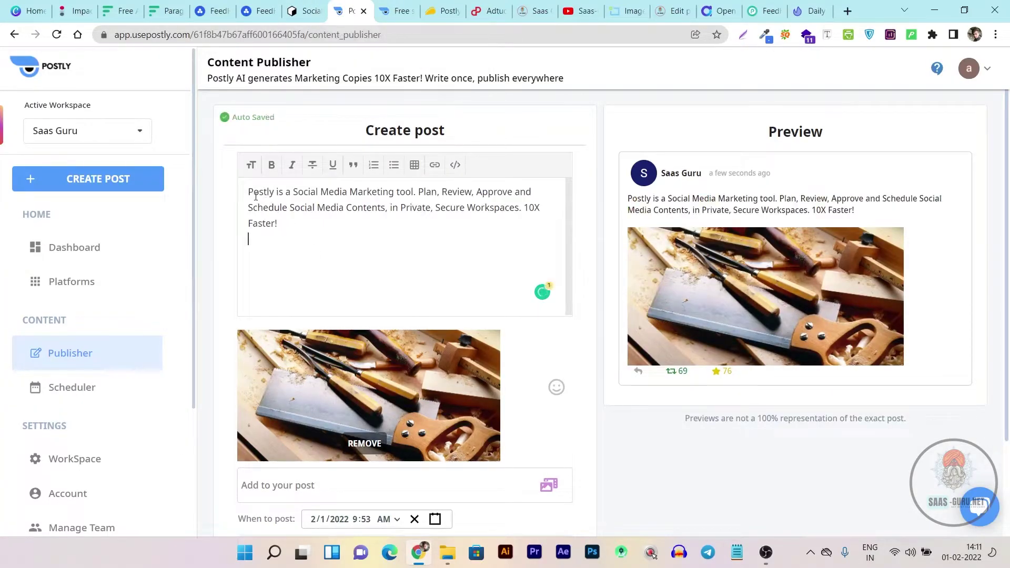
- Try the table option on the pasted text and add a new line after 'Faster!'
drag(248, 191, 413, 188)
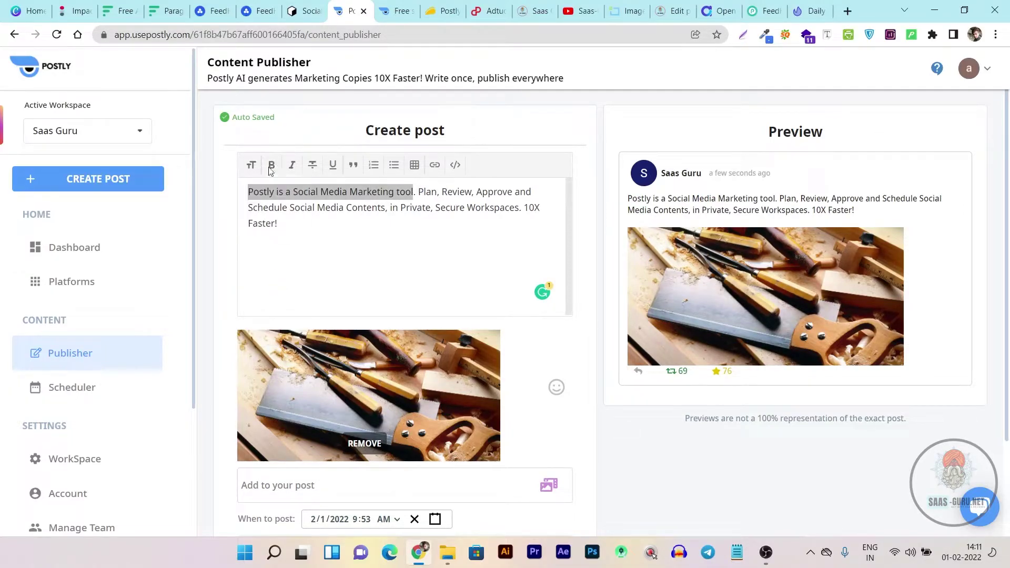
click(415, 167)
click(415, 234)
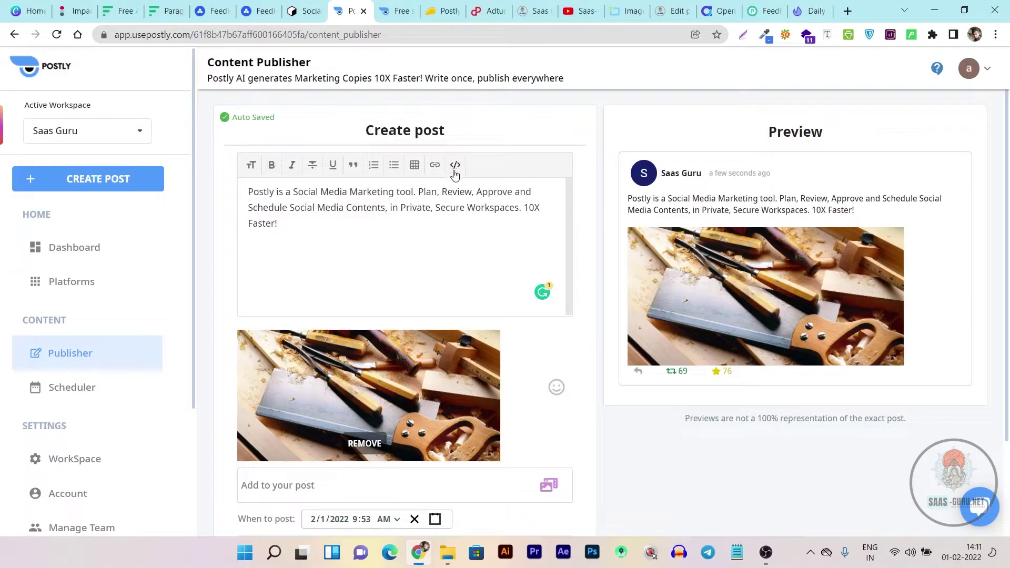
key(Return)
scroll(445, 242, down, 1)
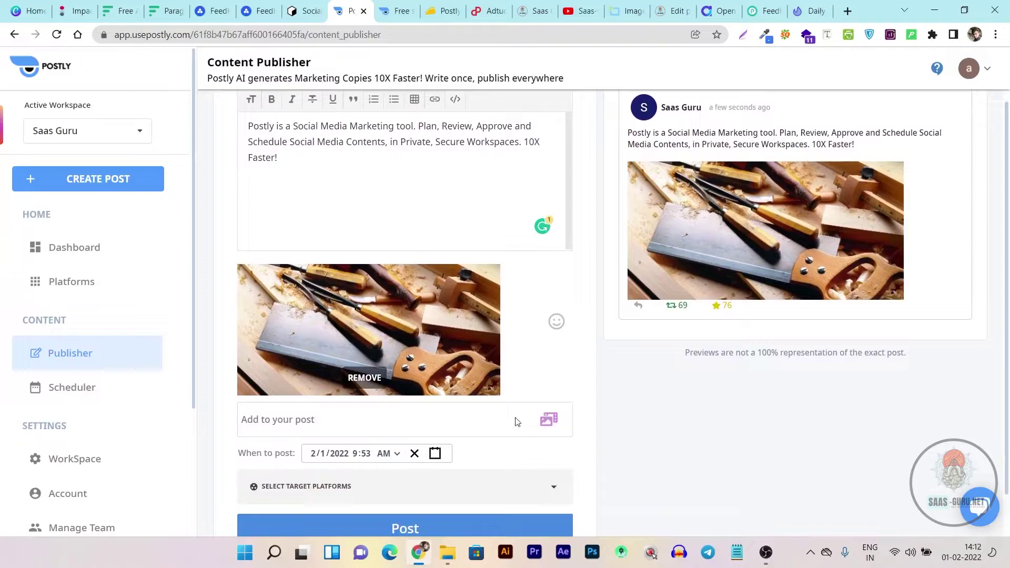
- Attach the Labrika vs Screpy SEO tool image from Downloads to the post
click(547, 421)
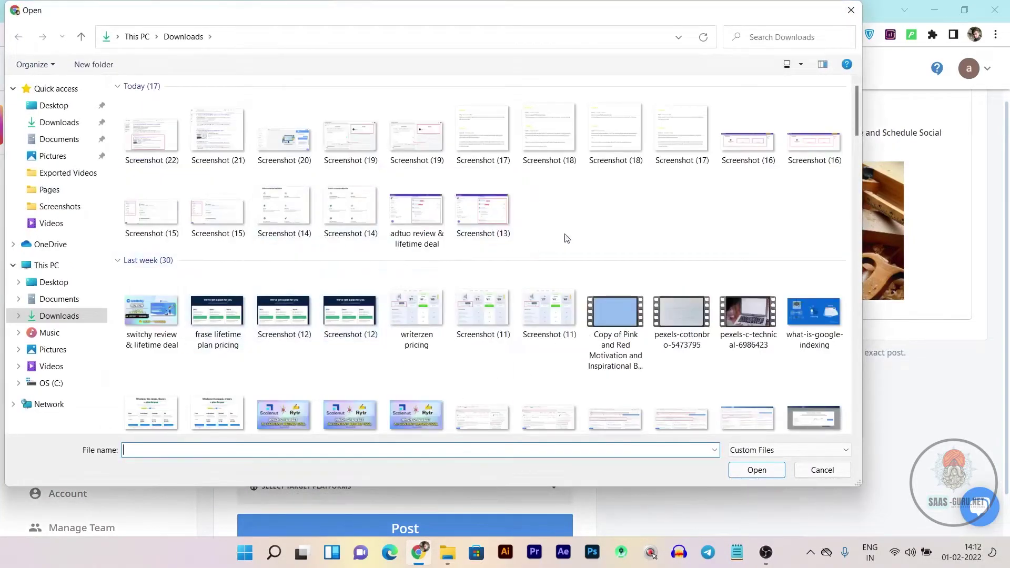
scroll(284, 305, down, 10)
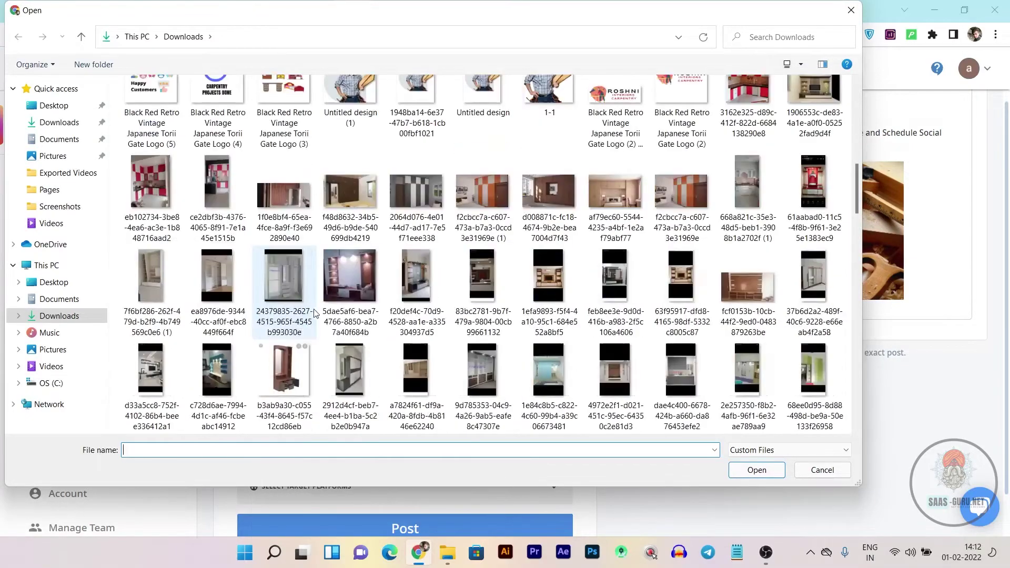
scroll(713, 158, up, 5)
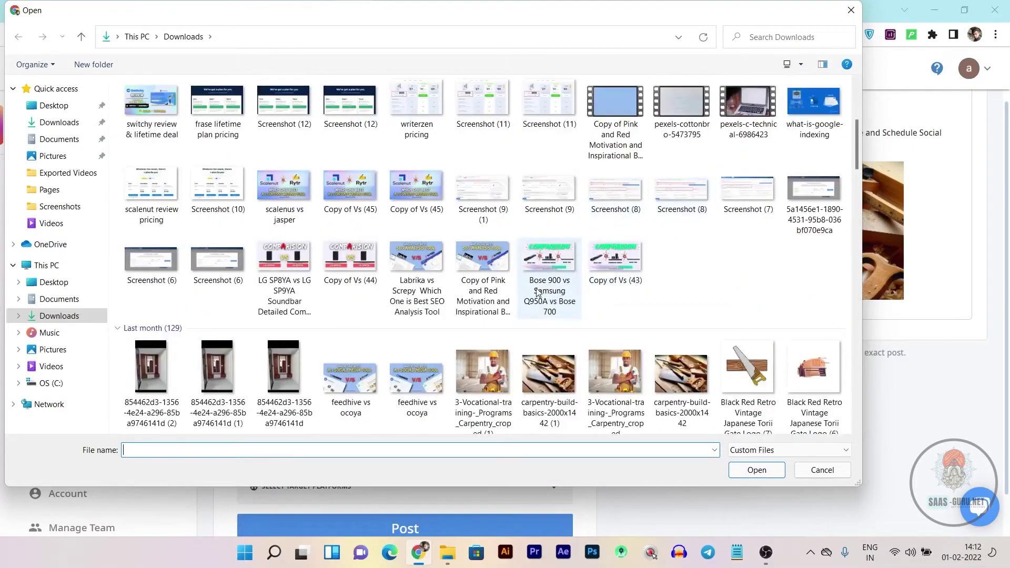
click(619, 266)
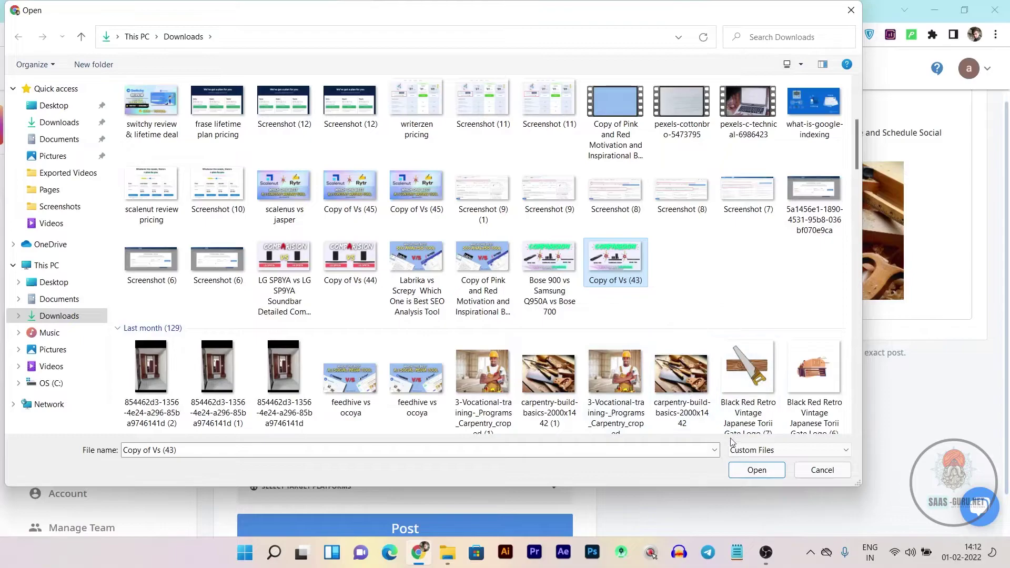
click(493, 267)
click(756, 470)
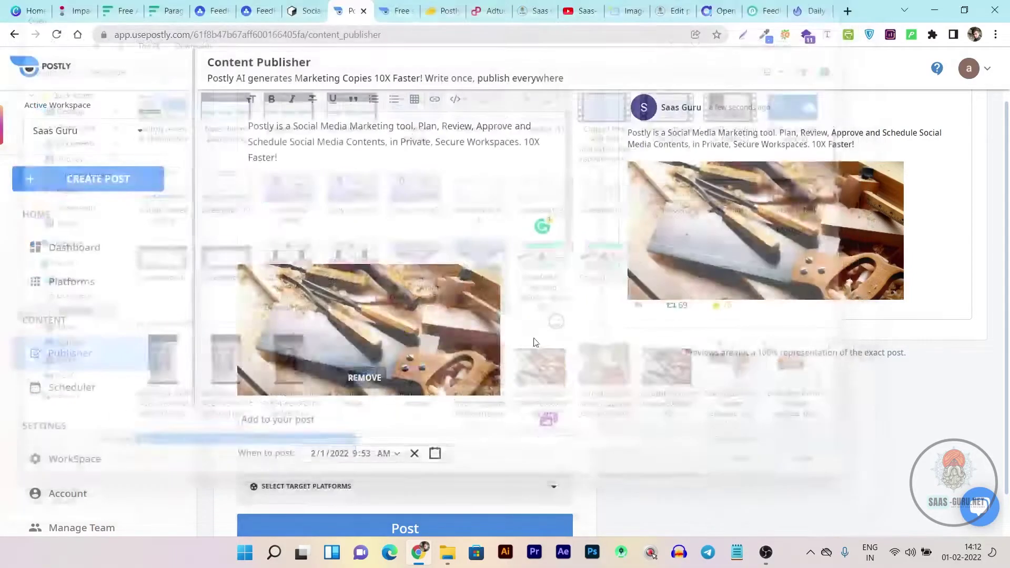
- Bold the post's opening text through 'Content'
scroll(360, 355, up, 2)
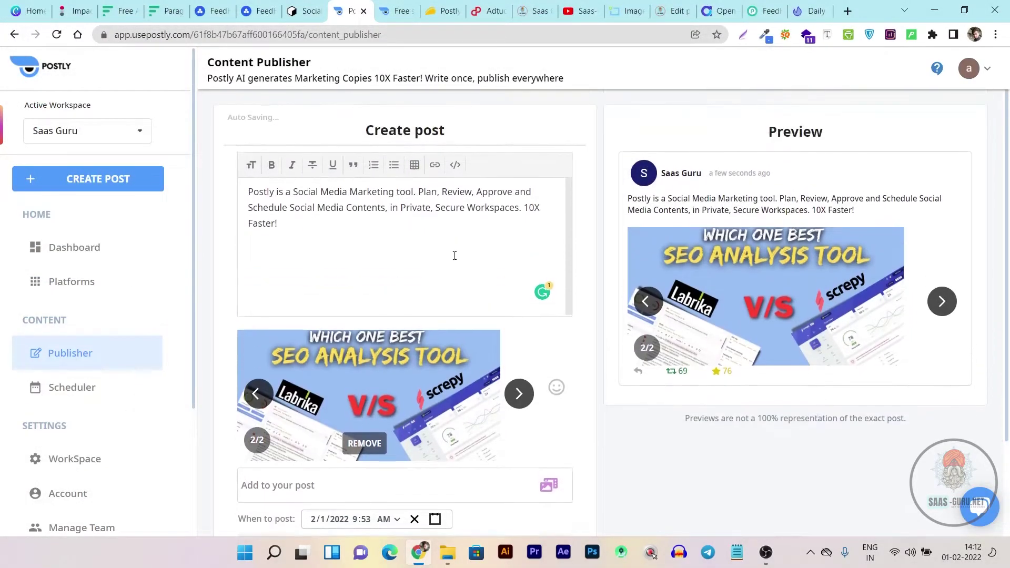
scroll(455, 256, down, 2)
scroll(409, 233, up, 2)
drag(383, 207, 272, 167)
click(273, 174)
- Bold the selected post text from 'Postly is' through 'Social Media Content'
click(271, 167)
click(253, 238)
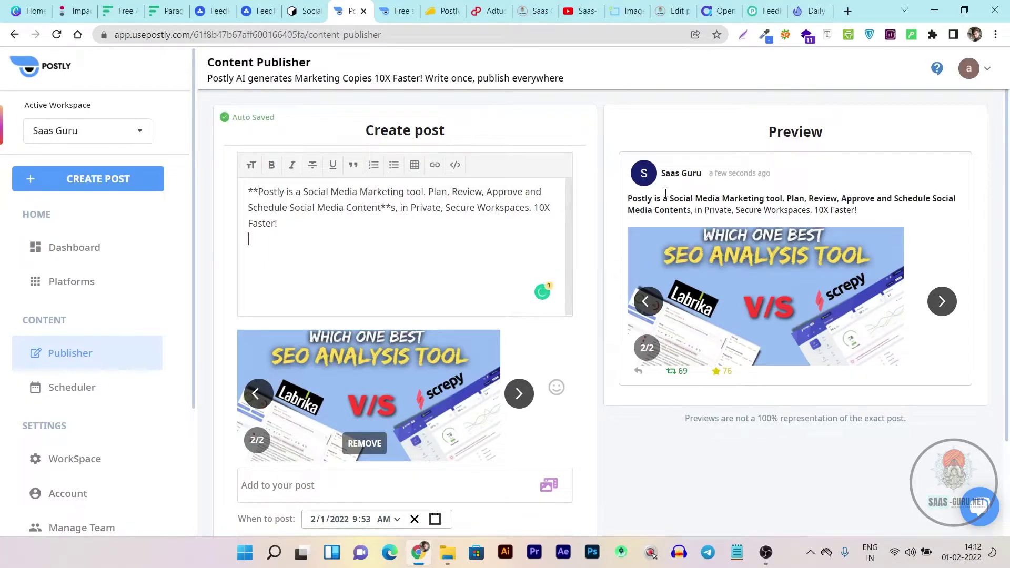
scroll(734, 182, down, 1)
scroll(413, 302, down, 1)
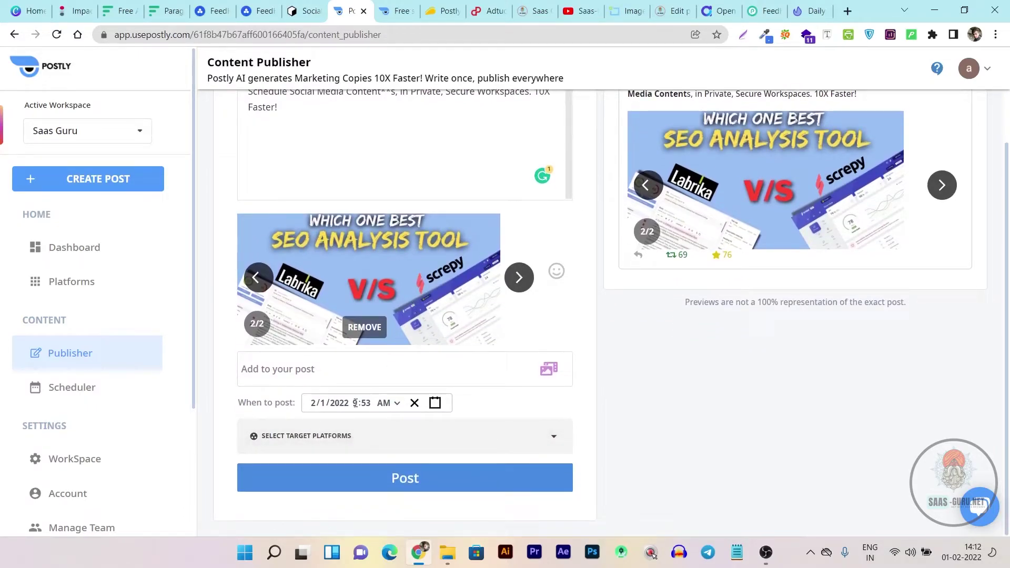
- Check the AM/PM, clock and calendar pickers, leaving the posting time at 2/1/2022 9:53 AM
click(396, 408)
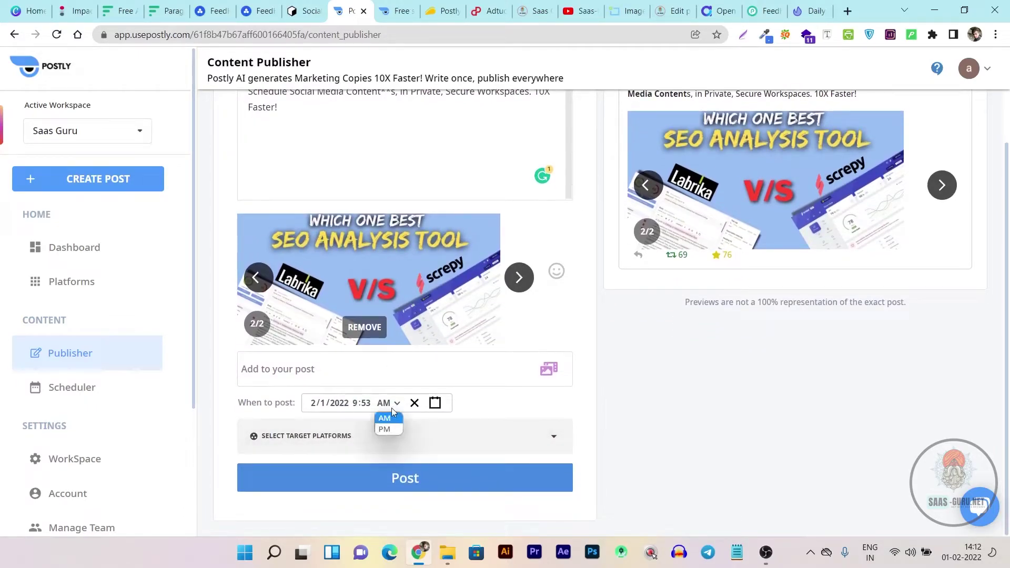
click(388, 416)
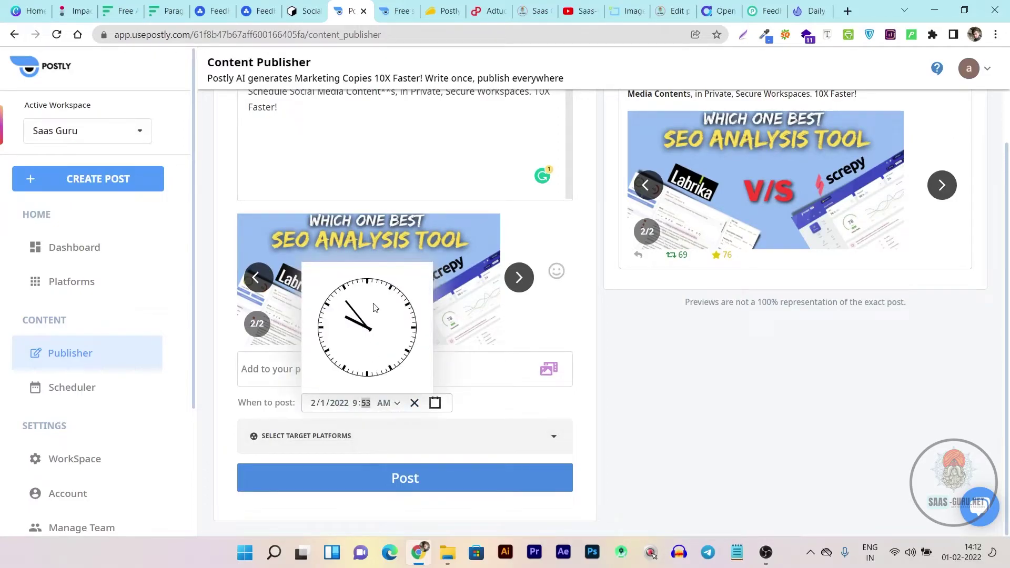
click(349, 310)
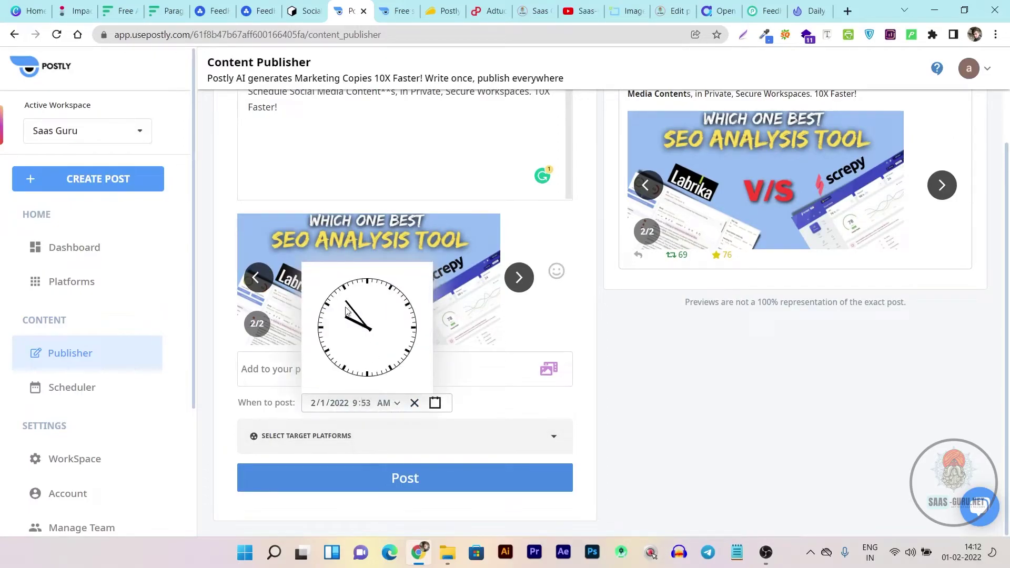
click(436, 404)
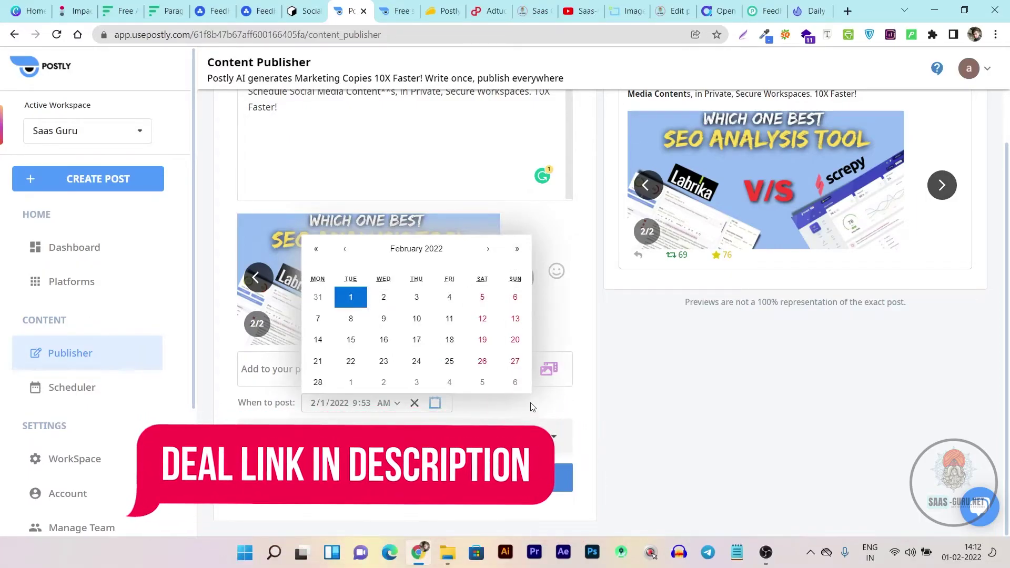
click(532, 406)
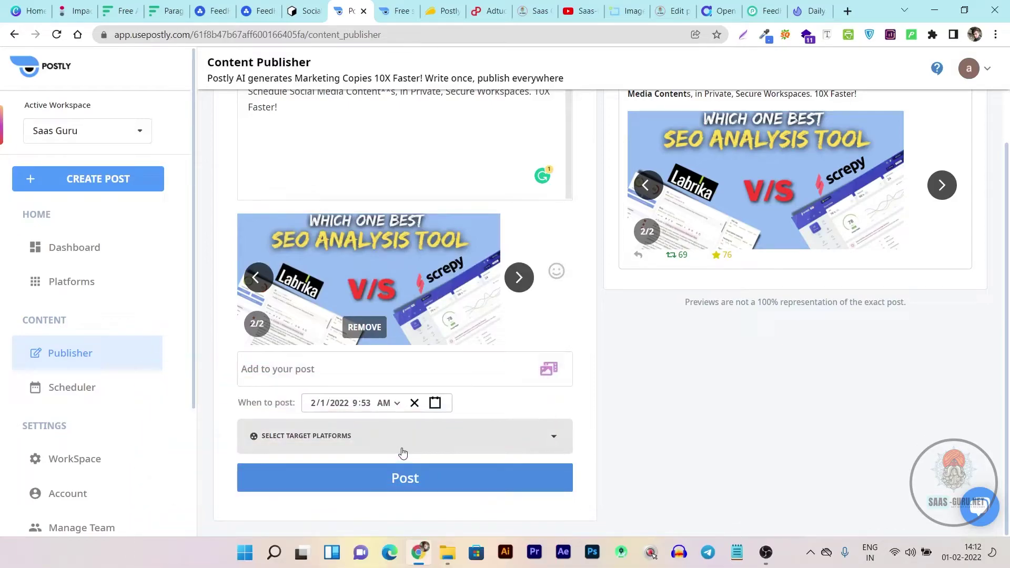
scroll(721, 329, up, 2)
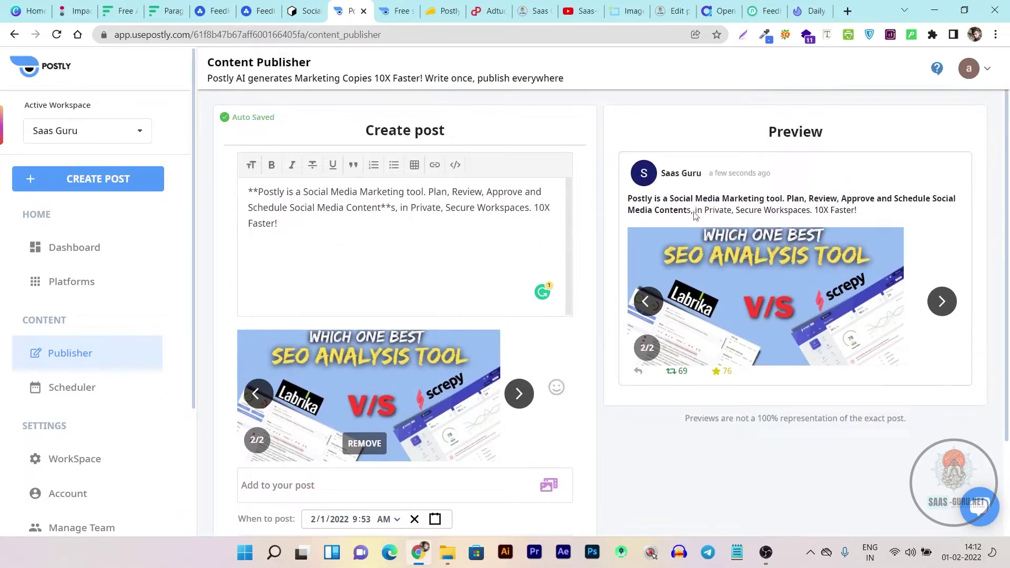
scroll(575, 198, down, 2)
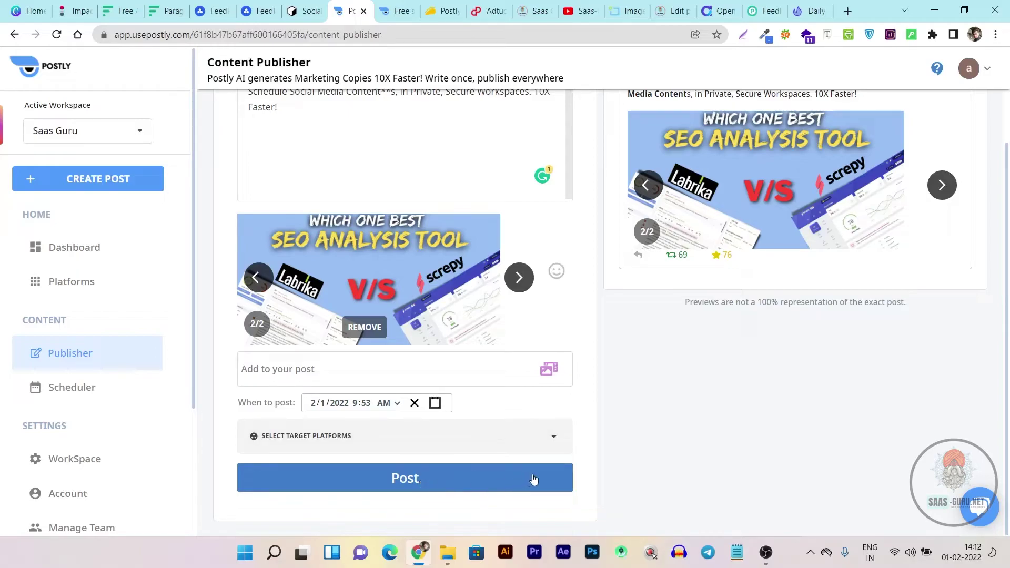
scroll(624, 445, up, 1)
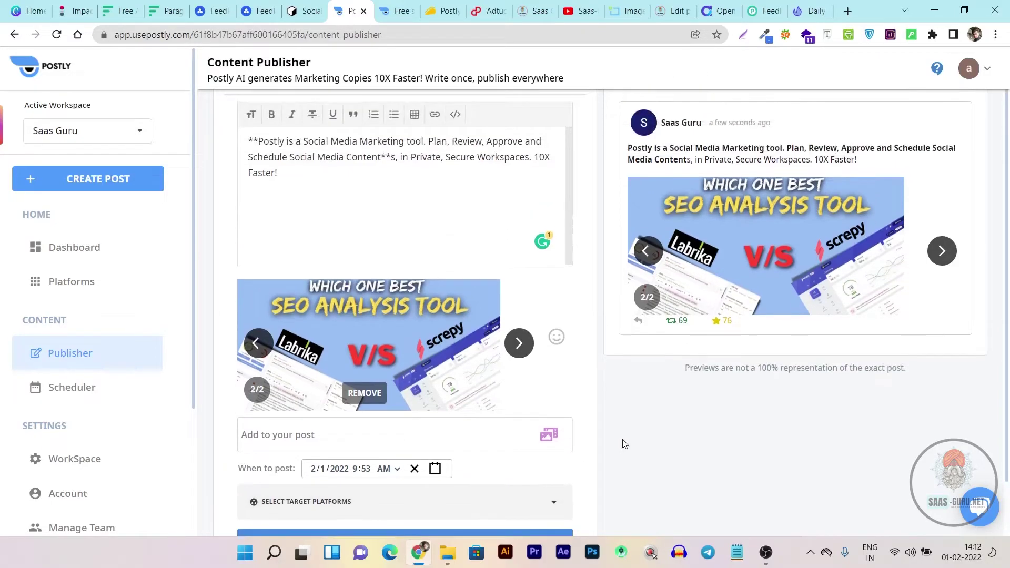
scroll(624, 445, up, 1)
- Go to the Dashboard and scroll through the planner, publisher and scheduler cards showing 0 scheduled posts
click(72, 248)
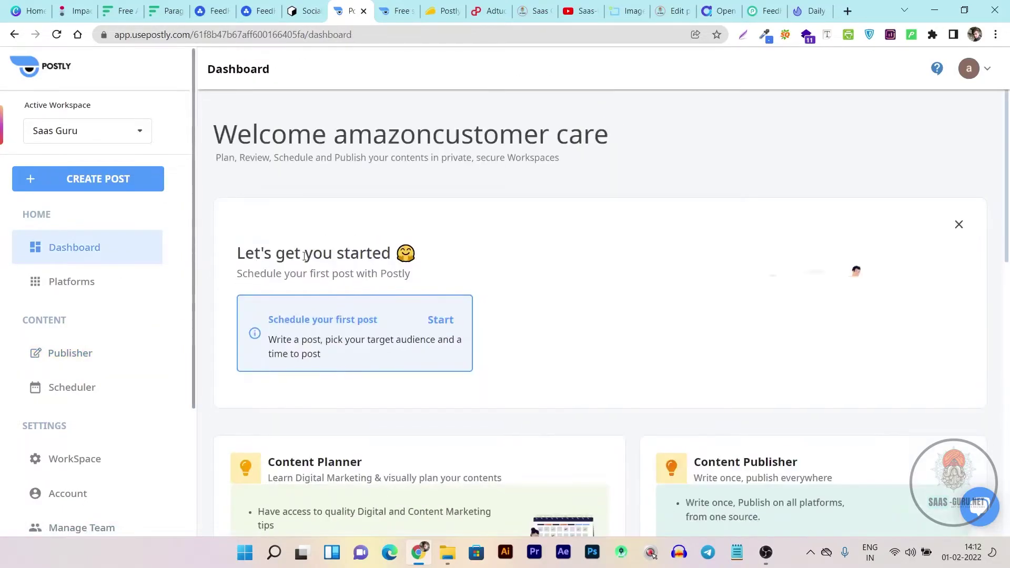
scroll(307, 256, down, 5)
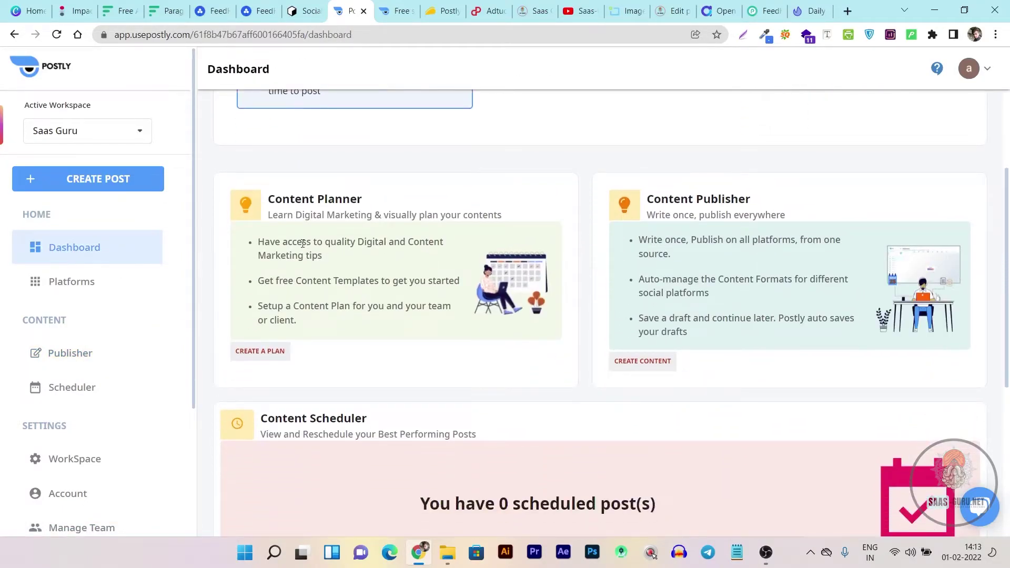
scroll(226, 304, down, 2)
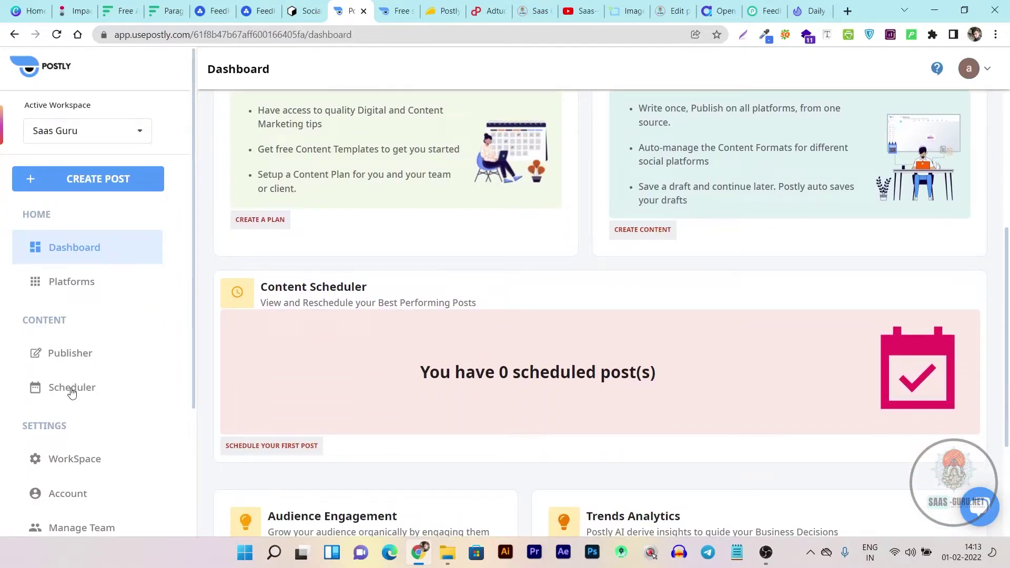
scroll(74, 394, down, 2)
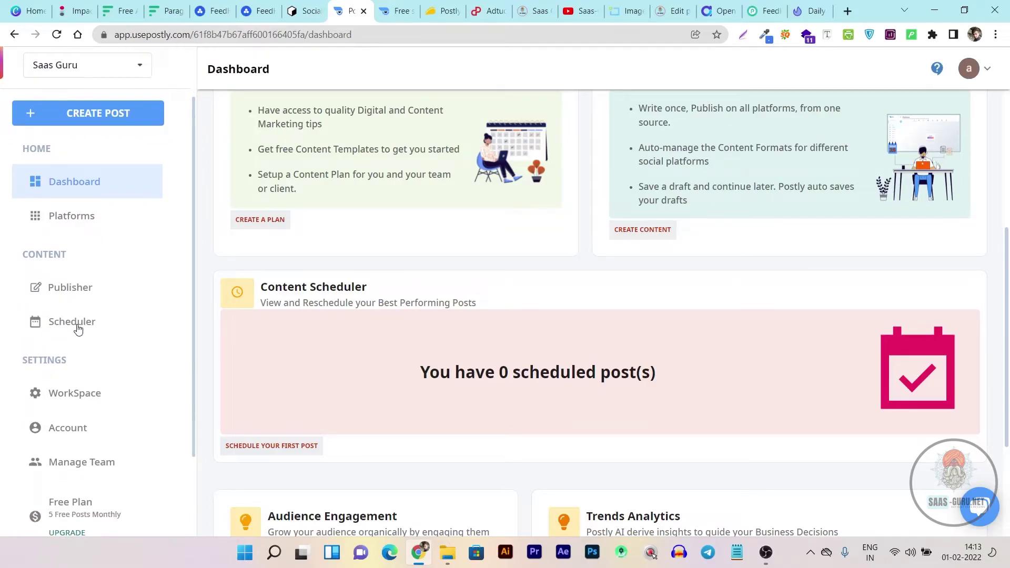
click(70, 400)
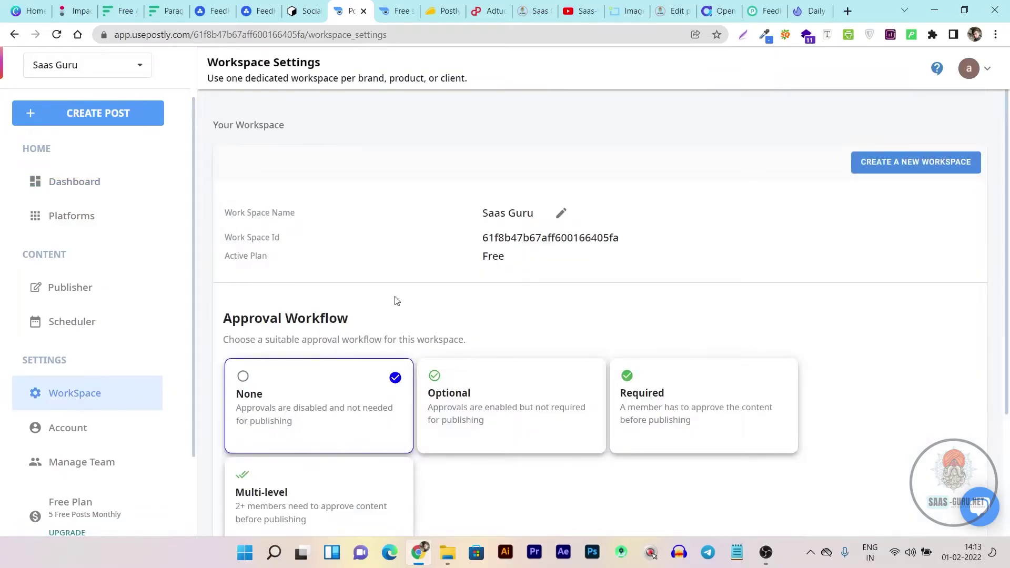
scroll(397, 303, down, 2)
scroll(410, 337, up, 2)
scroll(396, 324, down, 1)
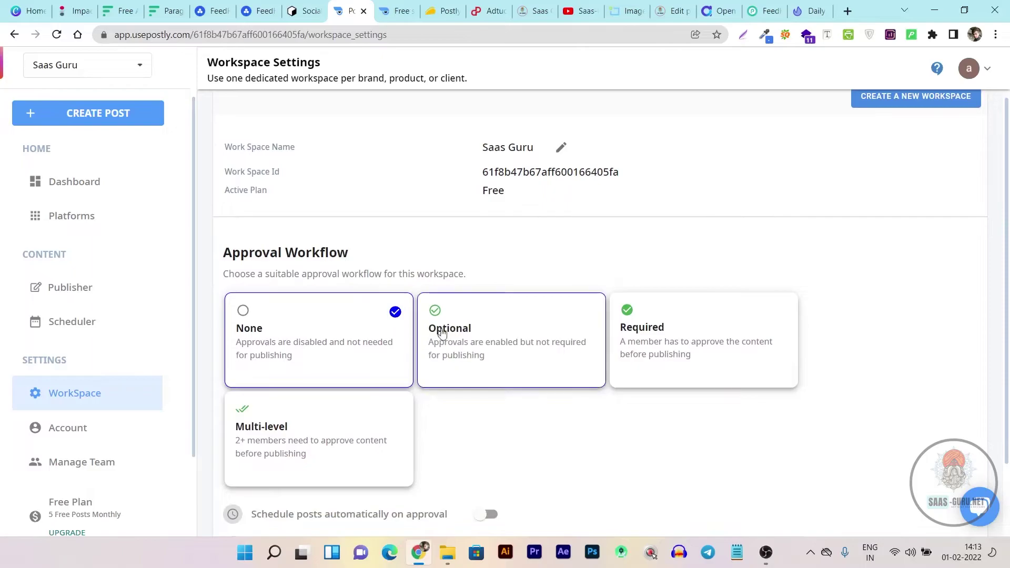
scroll(421, 266, down, 1)
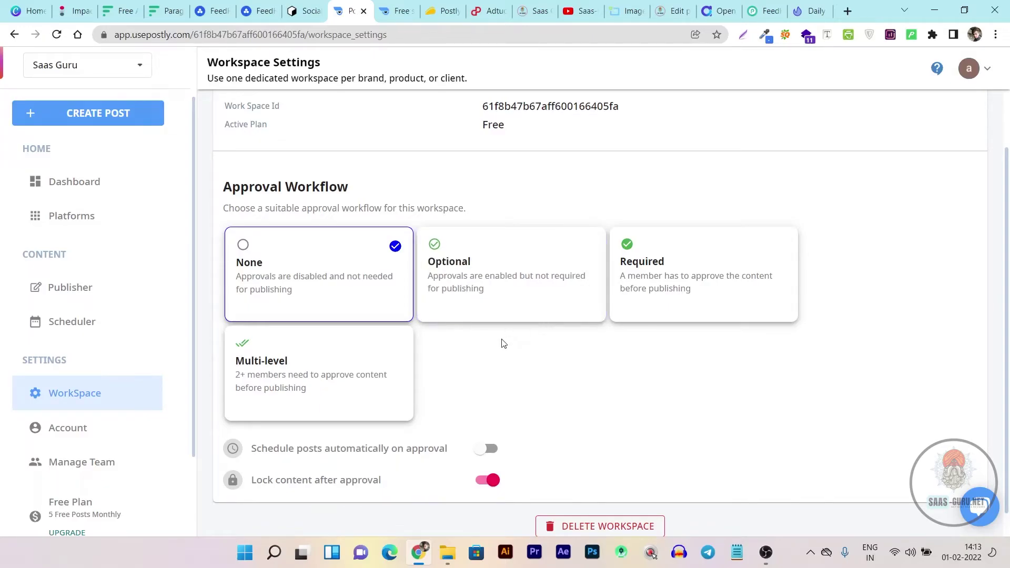
scroll(470, 339, up, 3)
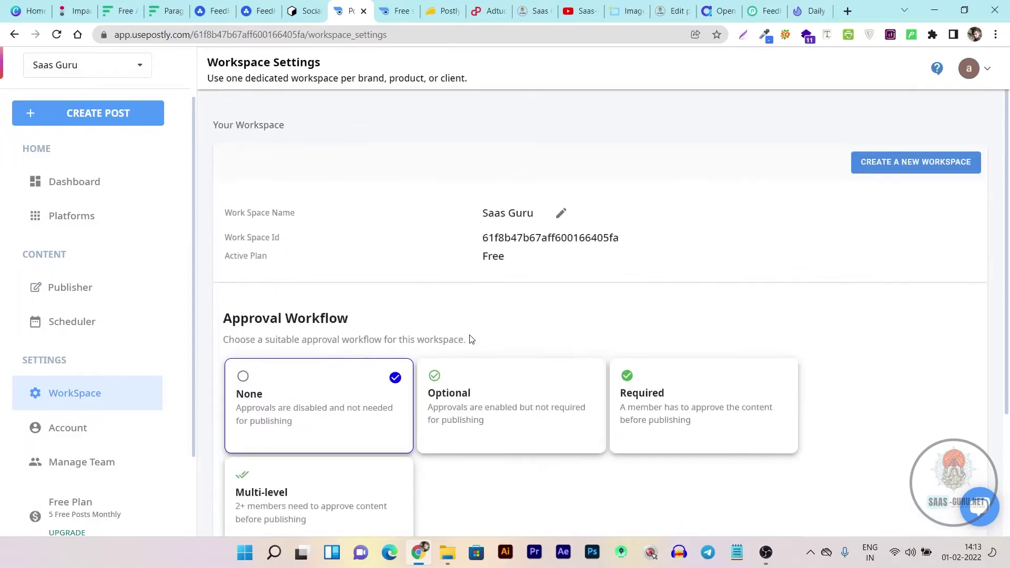
scroll(329, 335, down, 3)
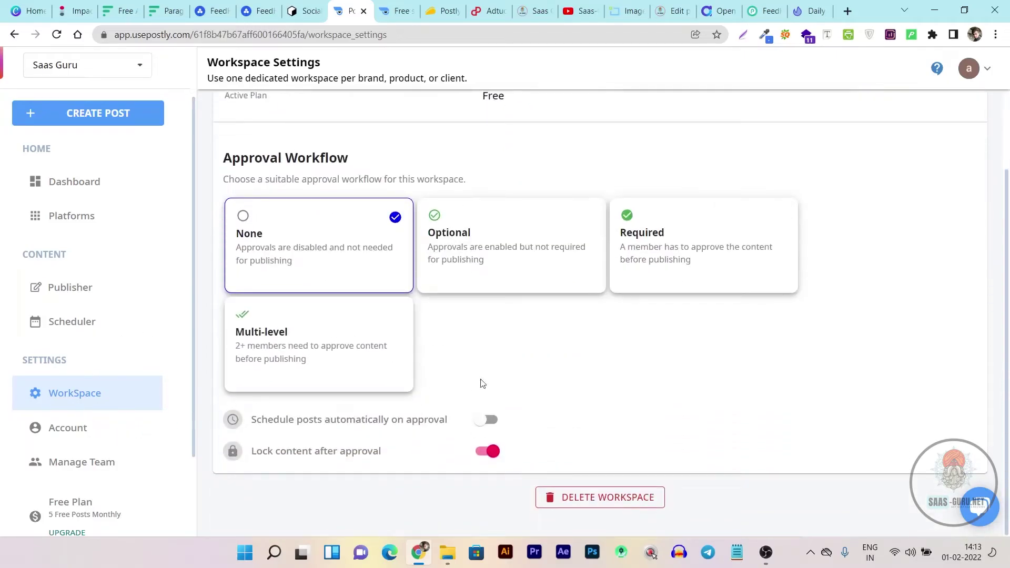
scroll(512, 377, up, 3)
scroll(392, 335, down, 2)
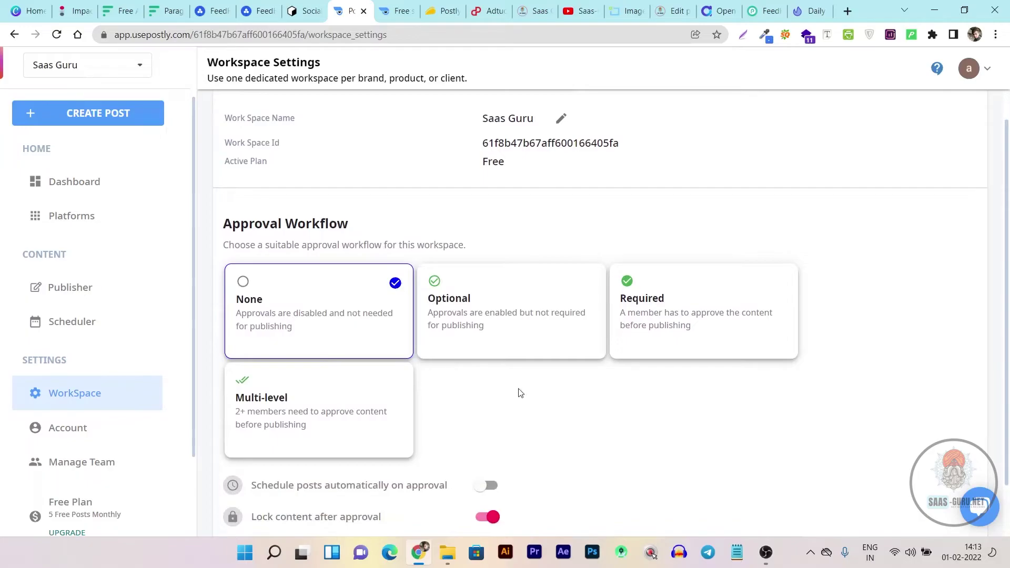
scroll(282, 227, up, 3)
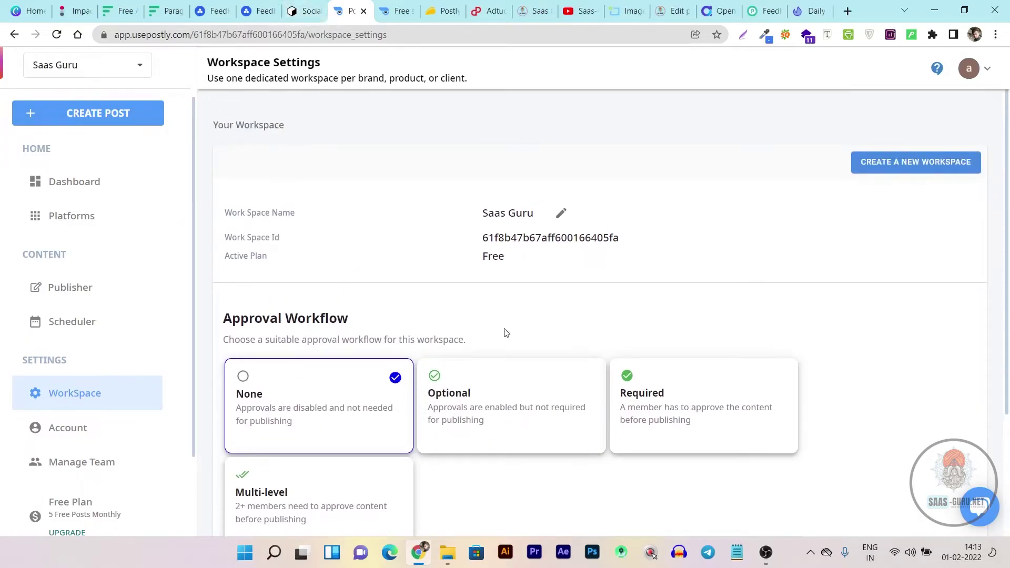
scroll(505, 333, down, 3)
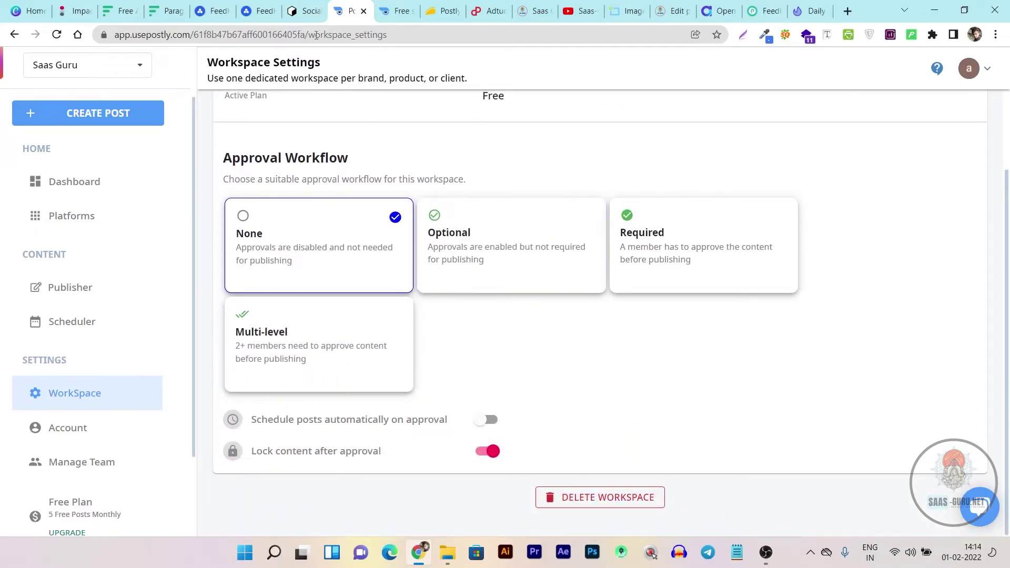
- Expand FeedHive's pricing FAQ on supported platforms: LinkedIn, Twitter, Instagram and Facebook
click(306, 11)
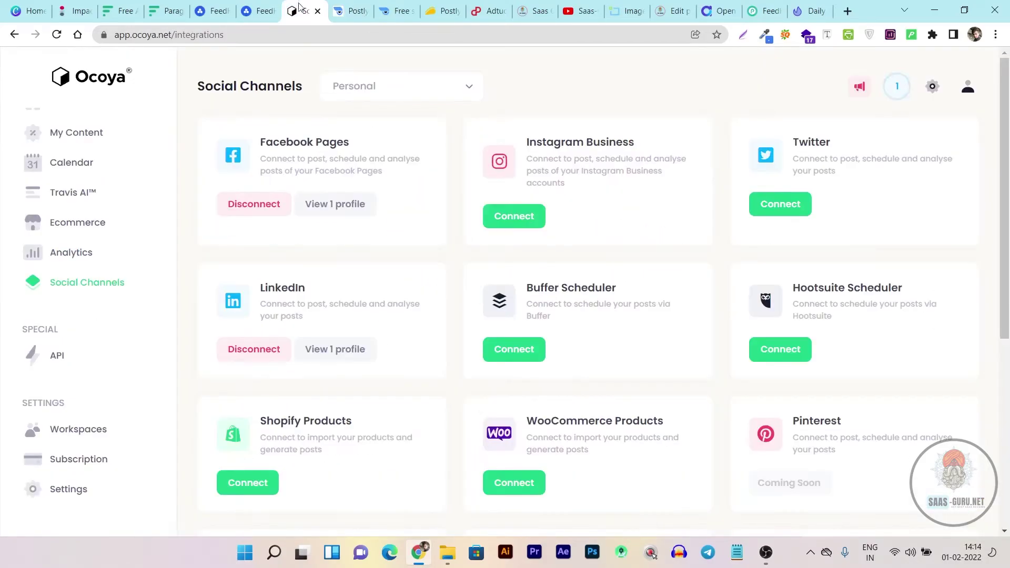
click(258, 11)
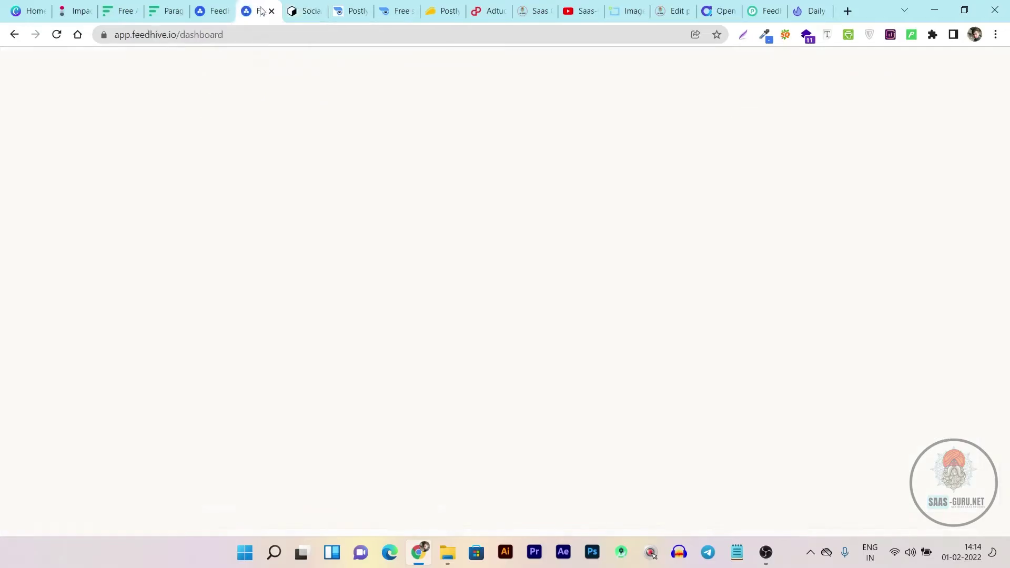
click(213, 12)
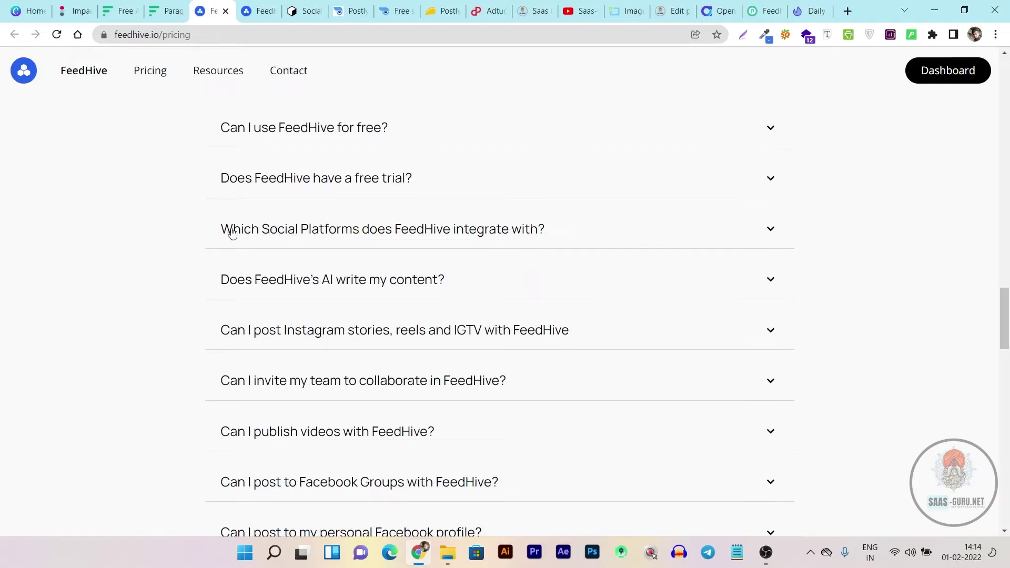
click(500, 235)
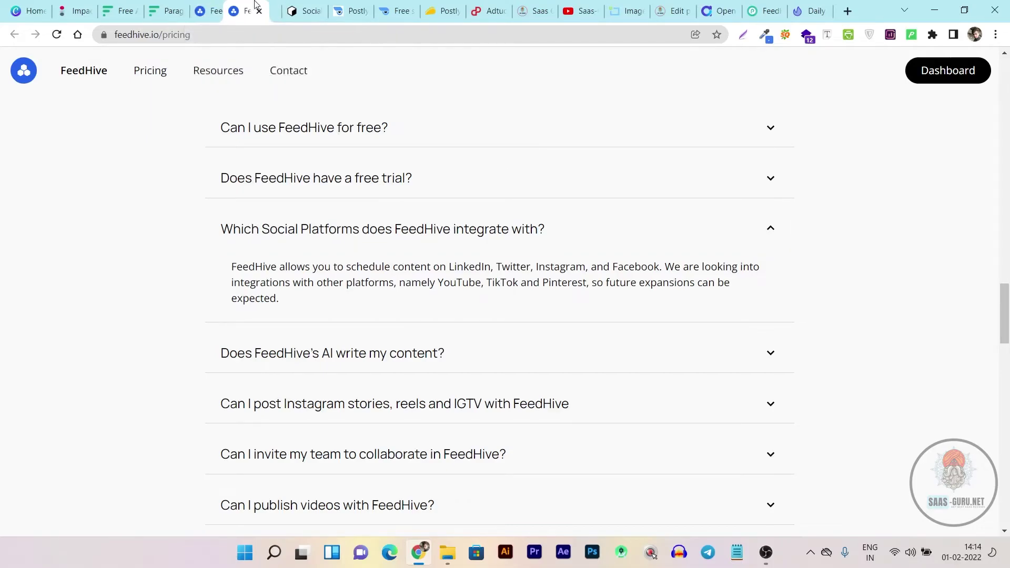
click(302, 9)
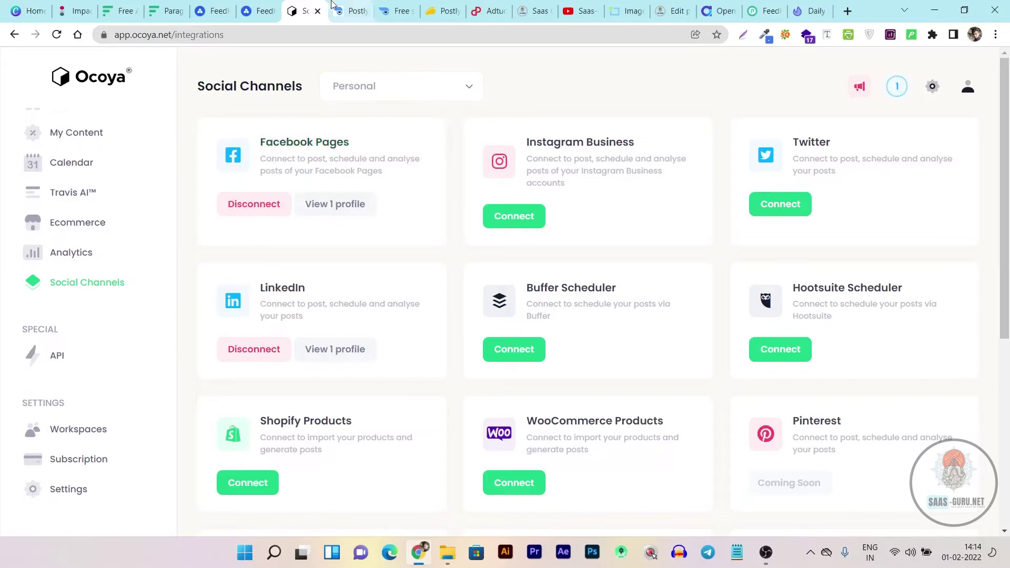
- Return to Postly's Dashboard and start a new post with CREATE POST
click(359, 6)
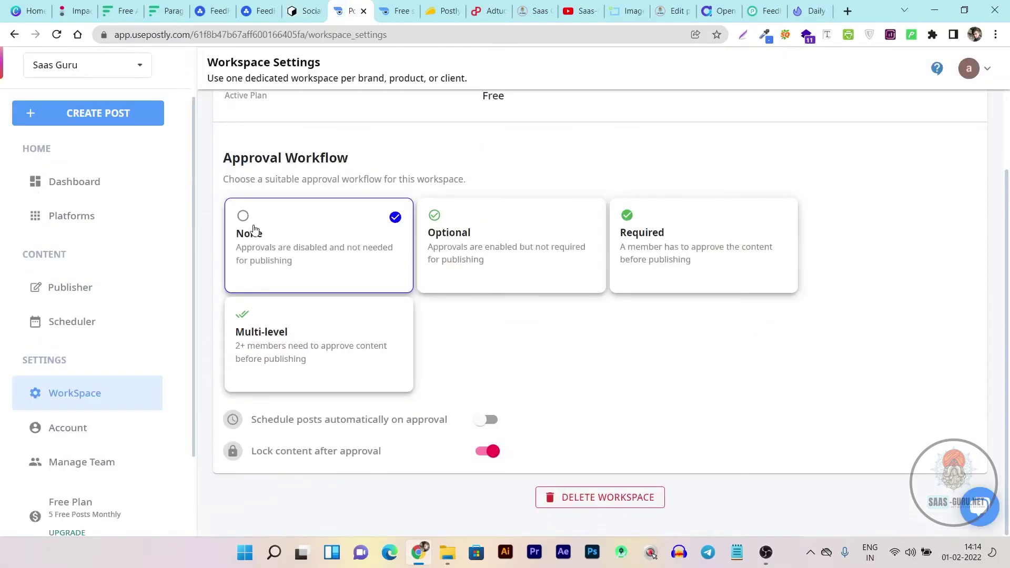
scroll(142, 210, up, 1)
click(102, 251)
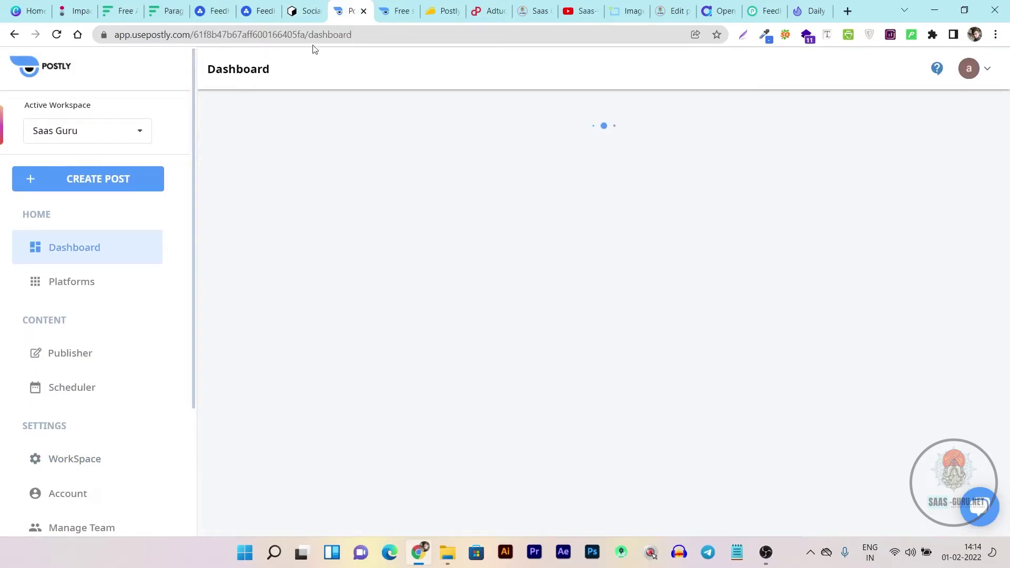
click(316, 7)
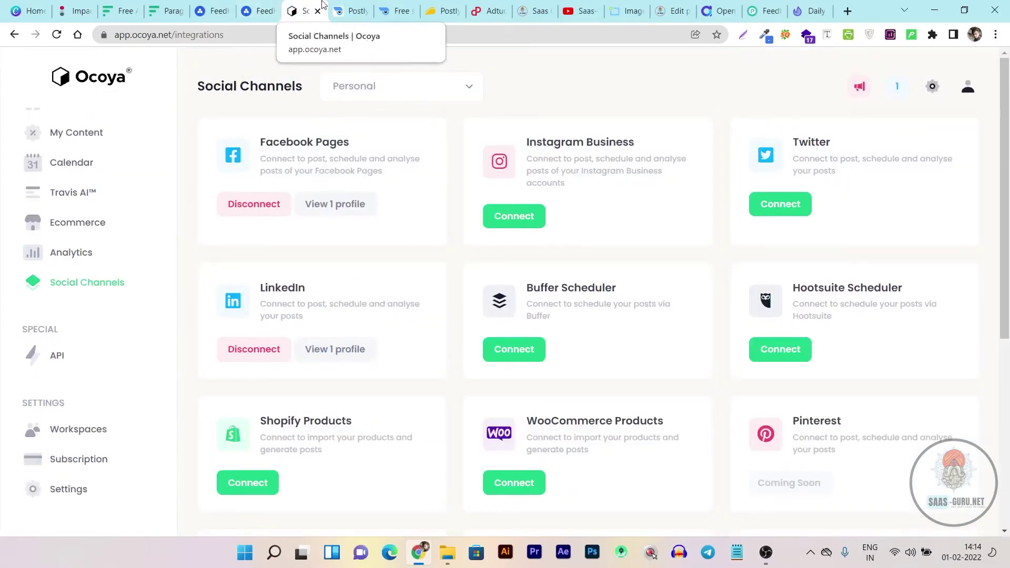
click(349, 8)
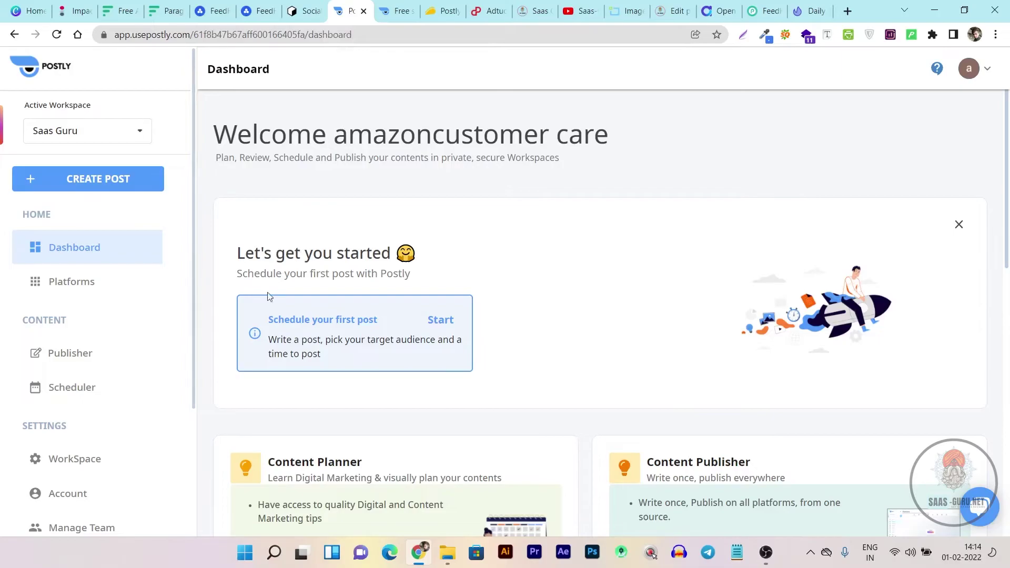
scroll(221, 350, down, 3)
scroll(217, 352, up, 3)
click(71, 183)
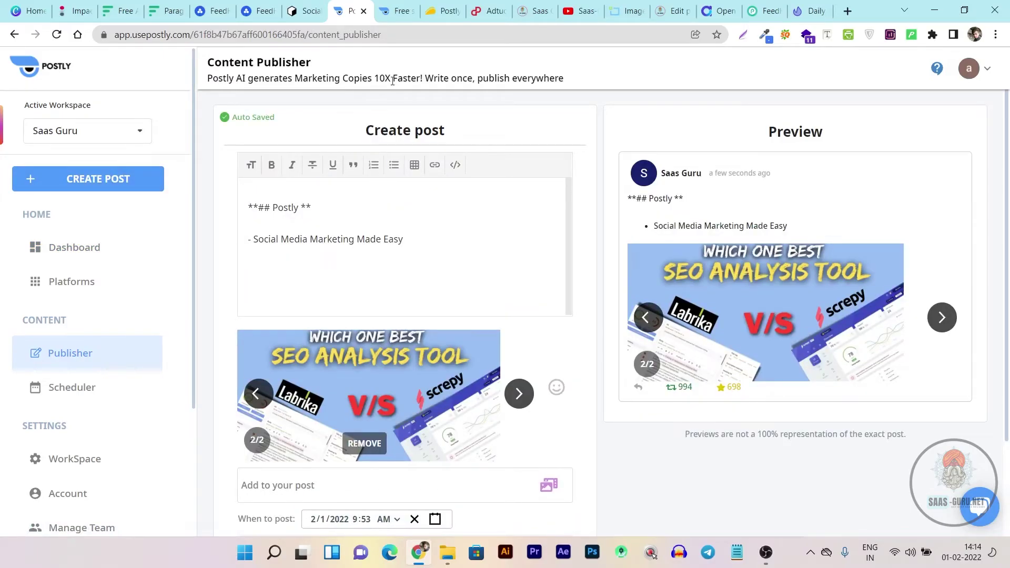
- Scroll through the draft post in the Content Publisher
scroll(870, 293, down, 2)
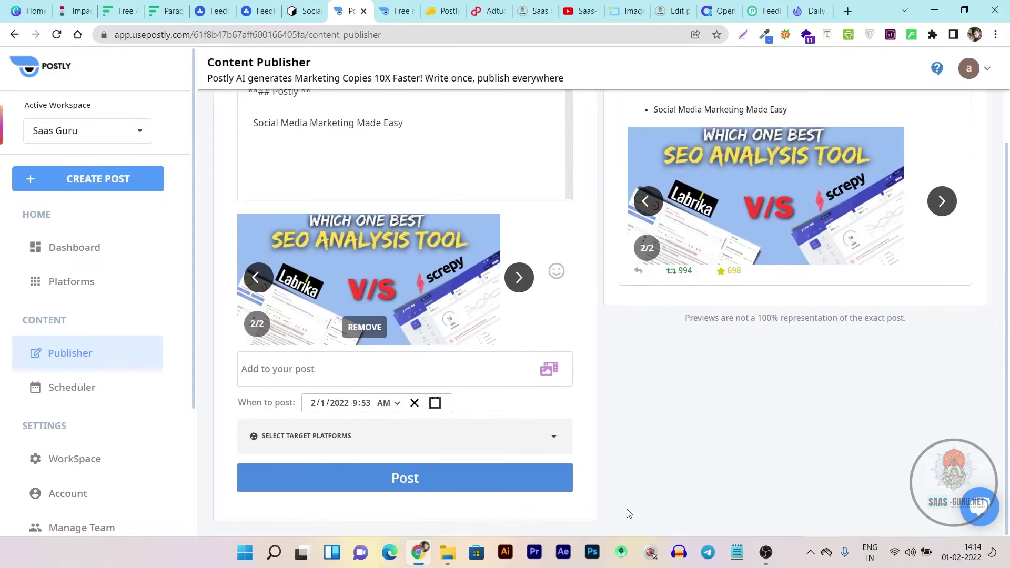
scroll(451, 371, up, 2)
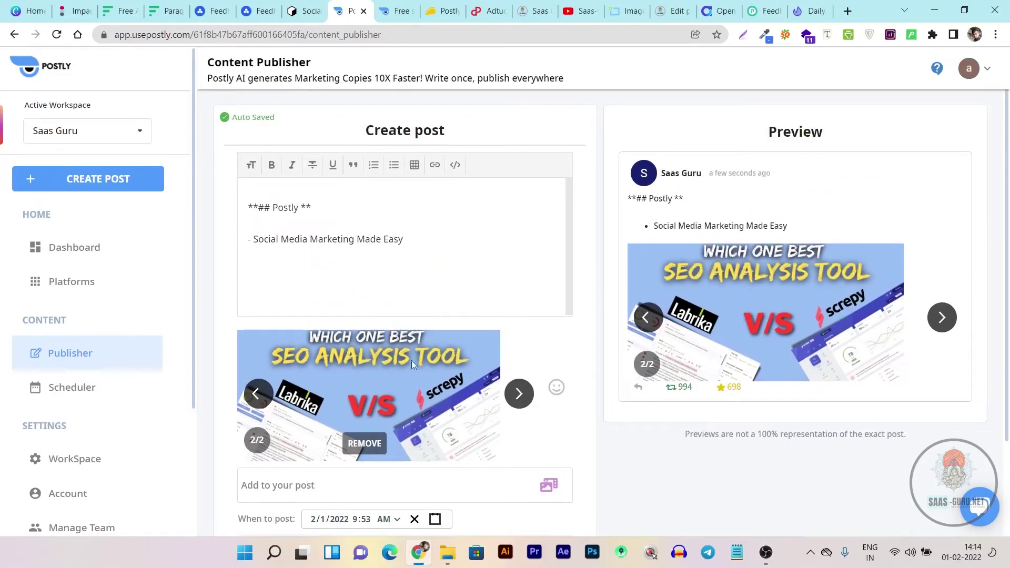
scroll(377, 361, down, 2)
scroll(253, 351, up, 2)
drag(194, 305, 195, 387)
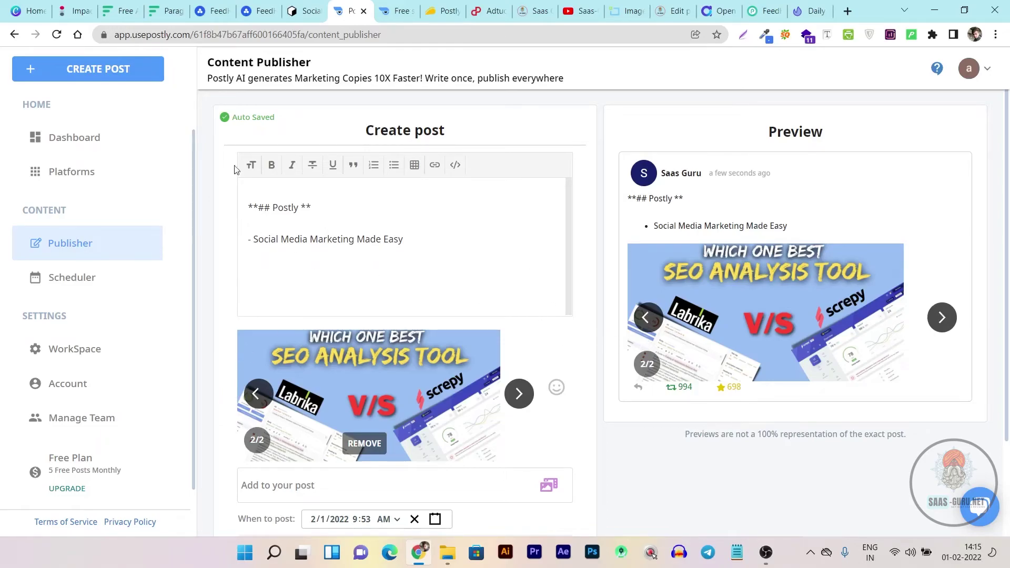
drag(192, 206, 195, 124)
- Bring up Postly's $69.00 AppSumo lifetime deal page at the top
click(443, 11)
scroll(419, 195, up, 7)
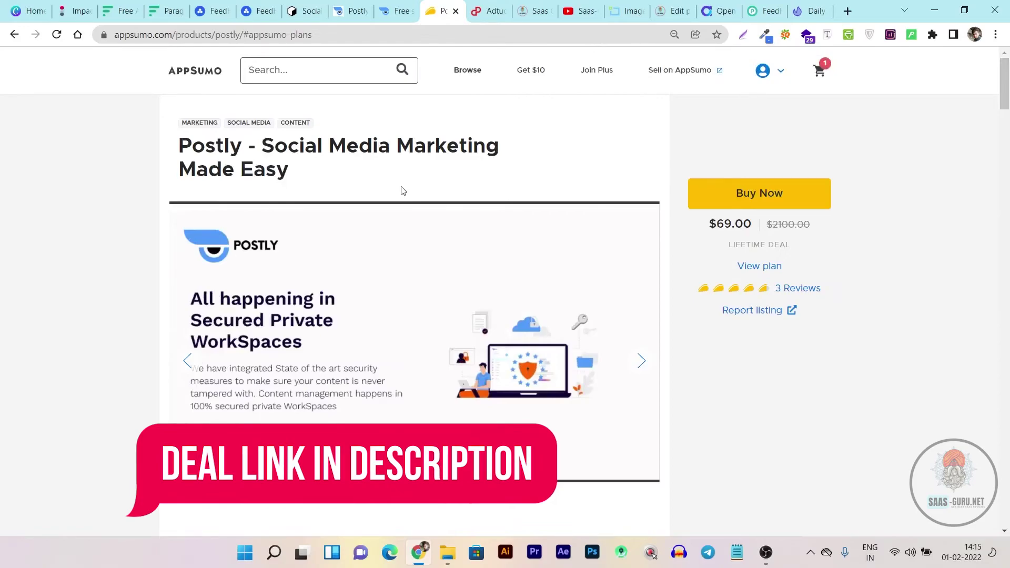
click(288, 10)
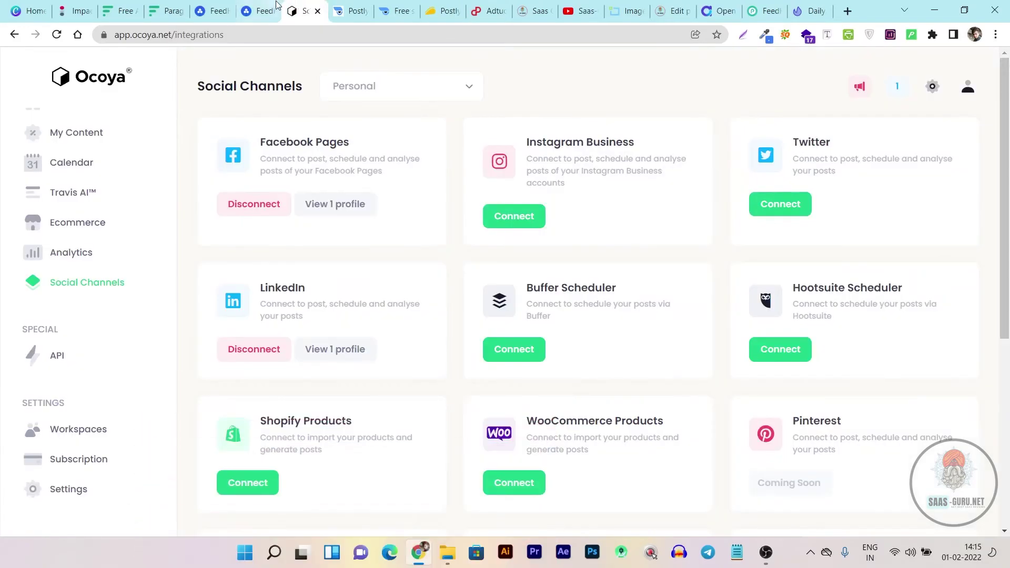
- Scroll FeedHive's pricing page up to the Free, Creator $19, Brand $29 and Business $99 plans
click(265, 9)
scroll(135, 173, up, 1)
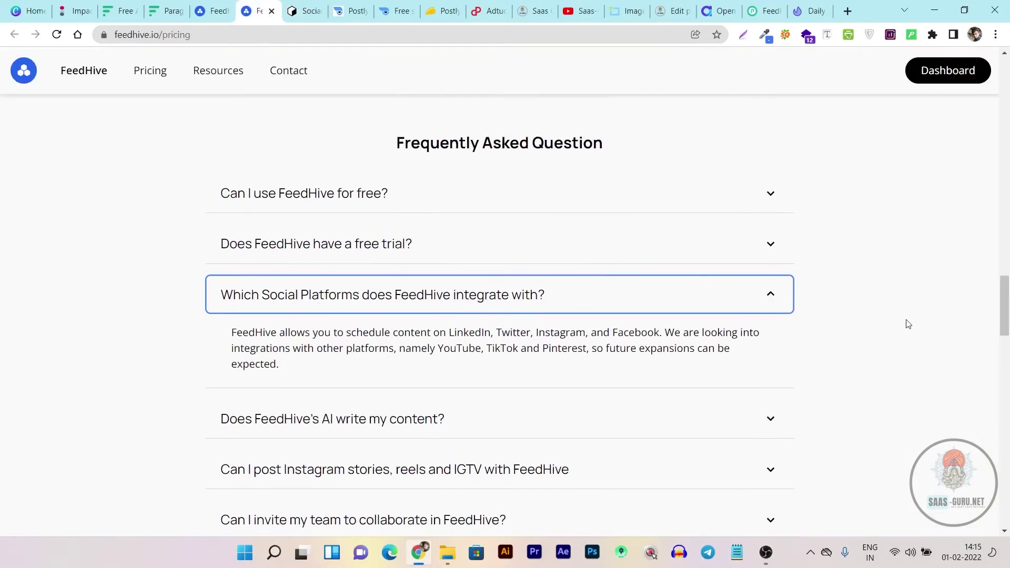
scroll(1008, 310, up, 20)
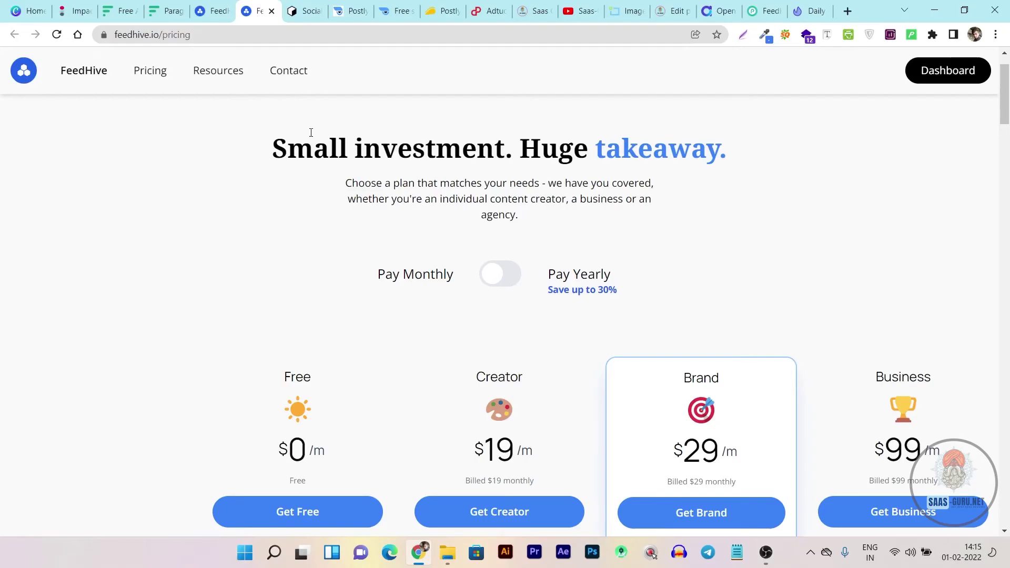
- Switch back to Postly's Content Publisher showing the draft post with the SEO Analysis Tool image
click(353, 9)
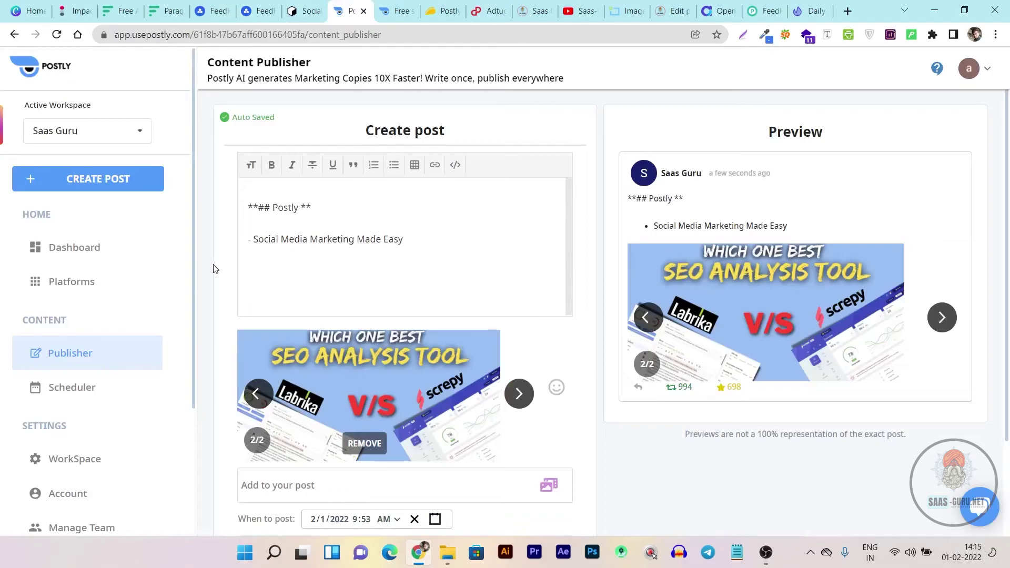